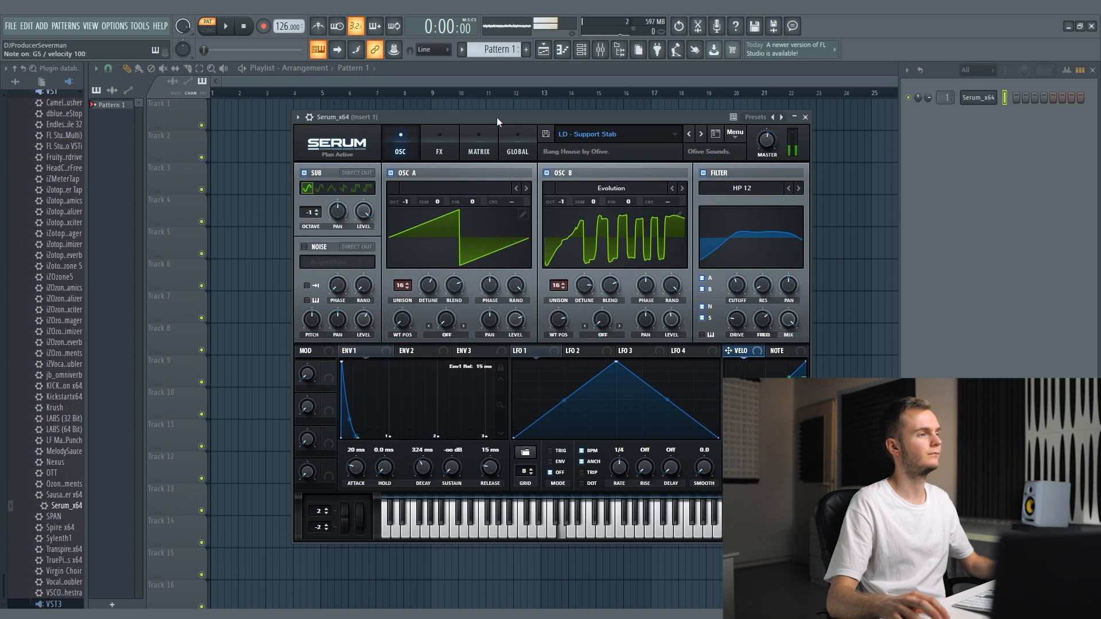
# Load the Serum preset LD - The Real Bang Sound and audition it with a few notes
pyautogui.click(700, 133)
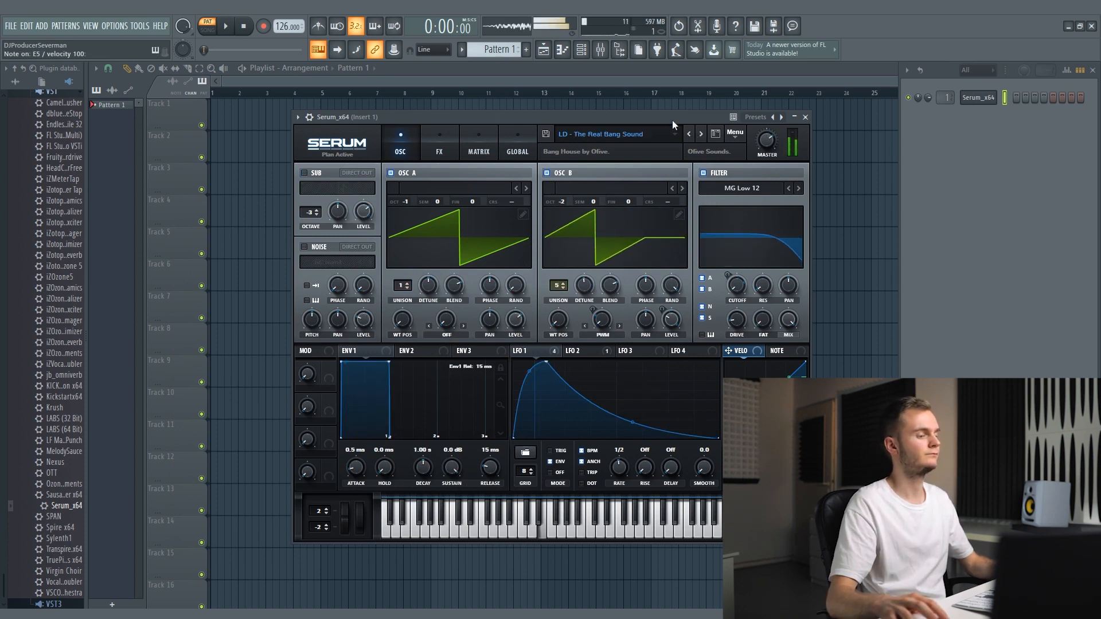
pyautogui.press('c')
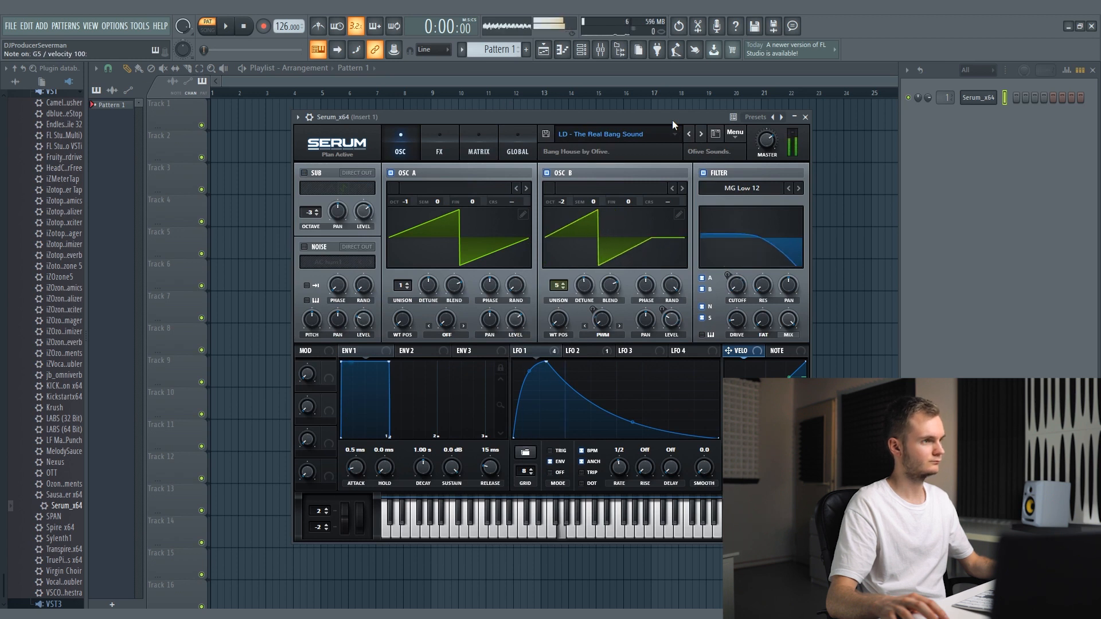
pyautogui.moveTo(665, 111); pyautogui.dragTo(678, 112)
pyautogui.press('c')
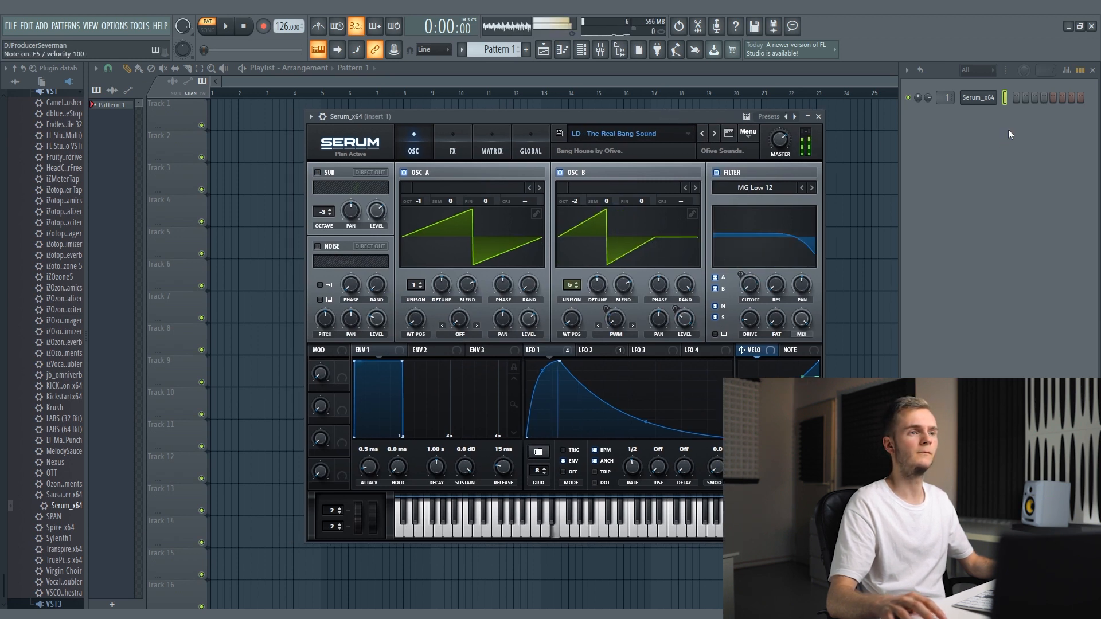
# In the Serum channel's piano roll, place an E4 note at the start of bars 1 to 4 and play the pattern
pyautogui.rightClick(977, 100)
pyautogui.click(958, 98)
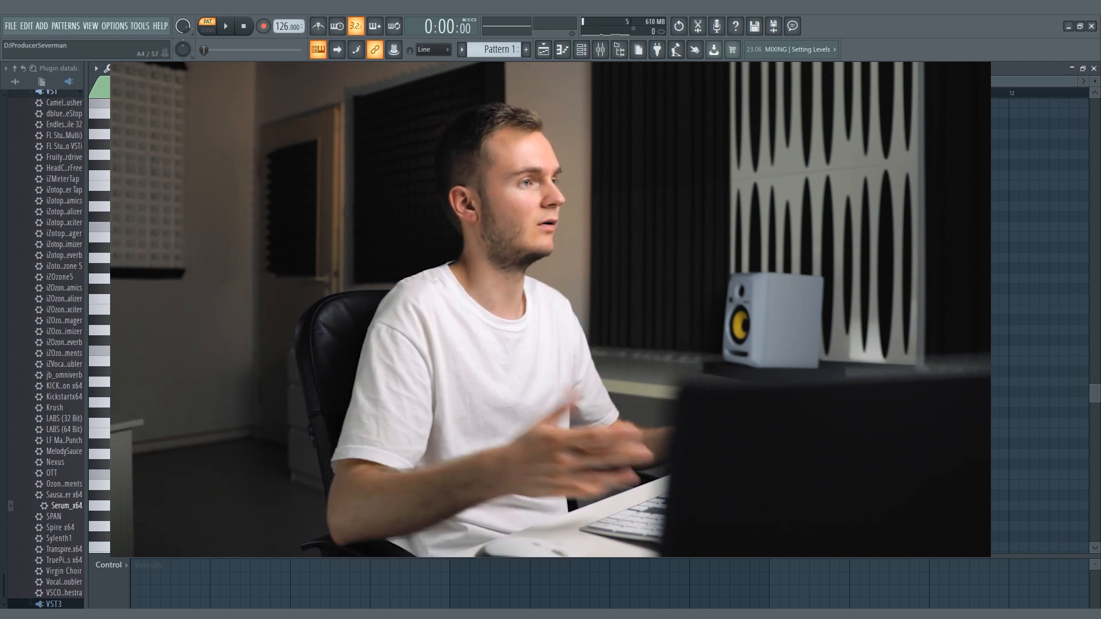
pyautogui.click(128, 301)
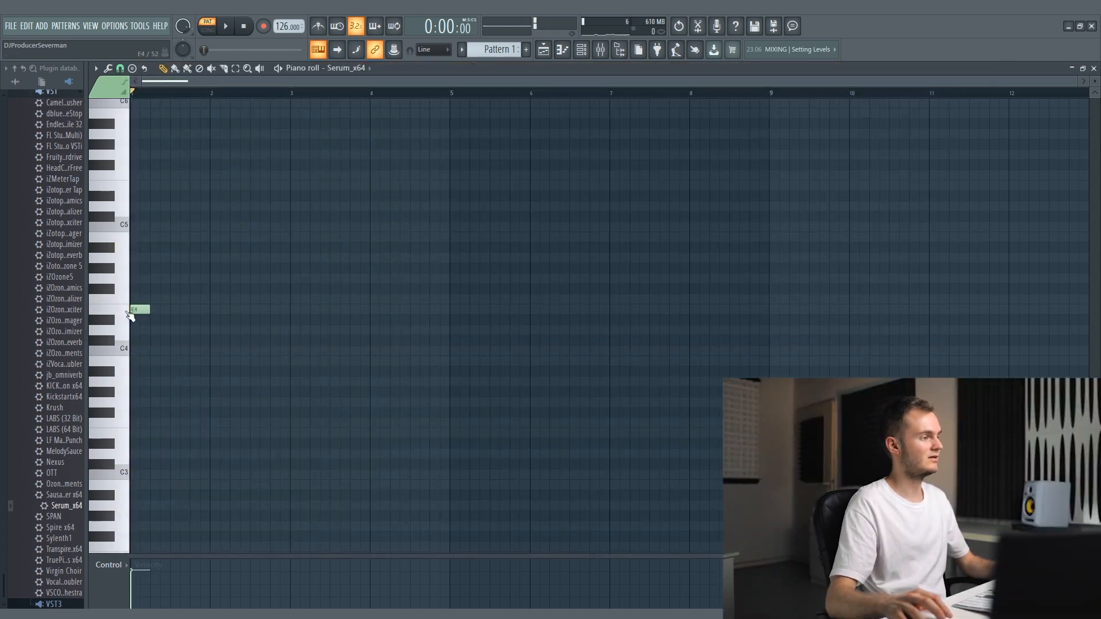
pyautogui.click(131, 311)
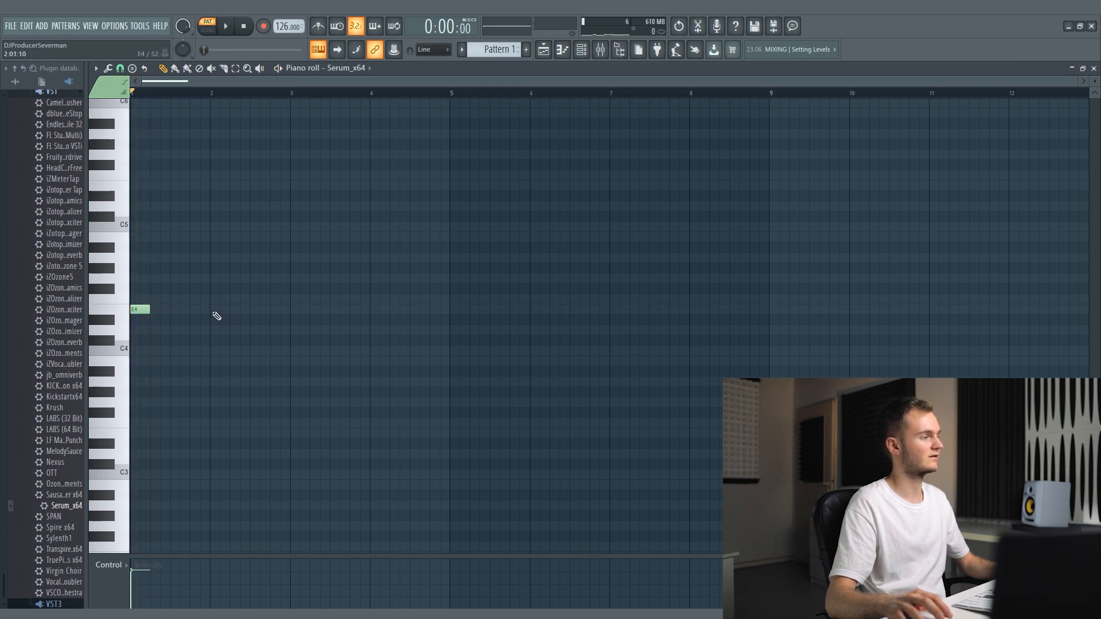
pyautogui.press('space')
pyautogui.click(295, 309)
pyautogui.click(378, 310)
pyautogui.scroll(2, 418, 97)
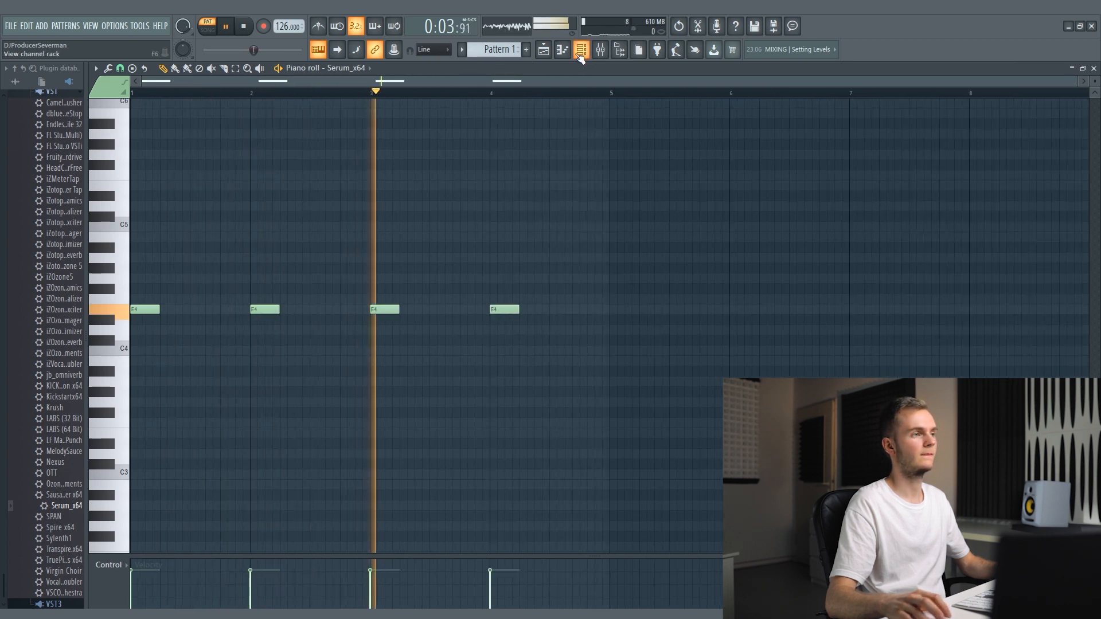
# Stop playback and show the channel rack and mixer to route Serum's insert 2 into insert 1
pyautogui.click(580, 53)
pyautogui.press('space')
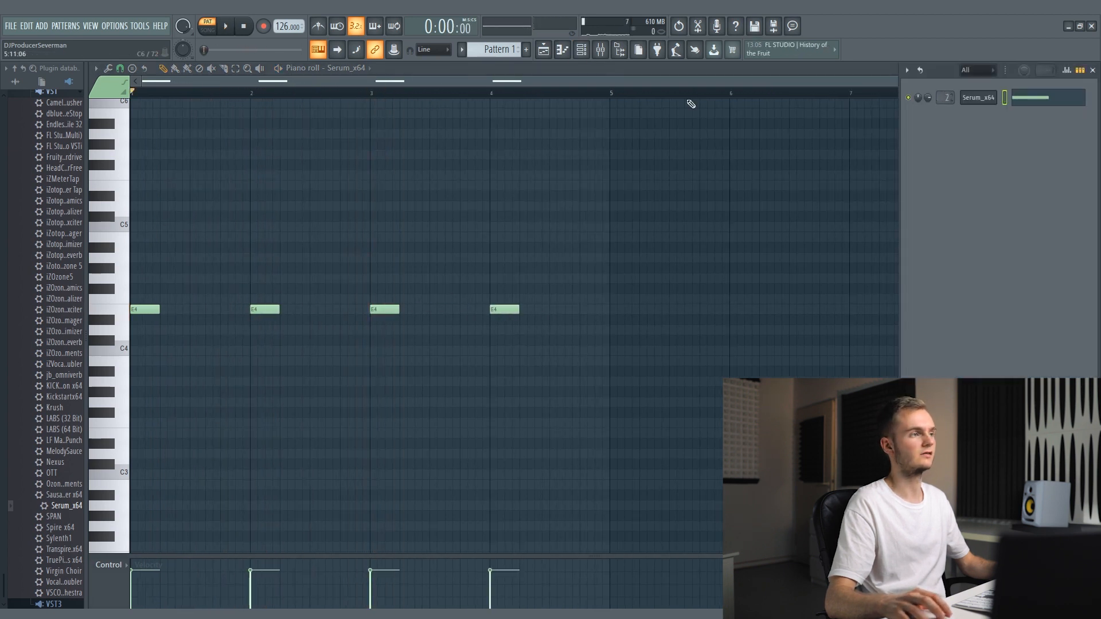
pyautogui.click(600, 51)
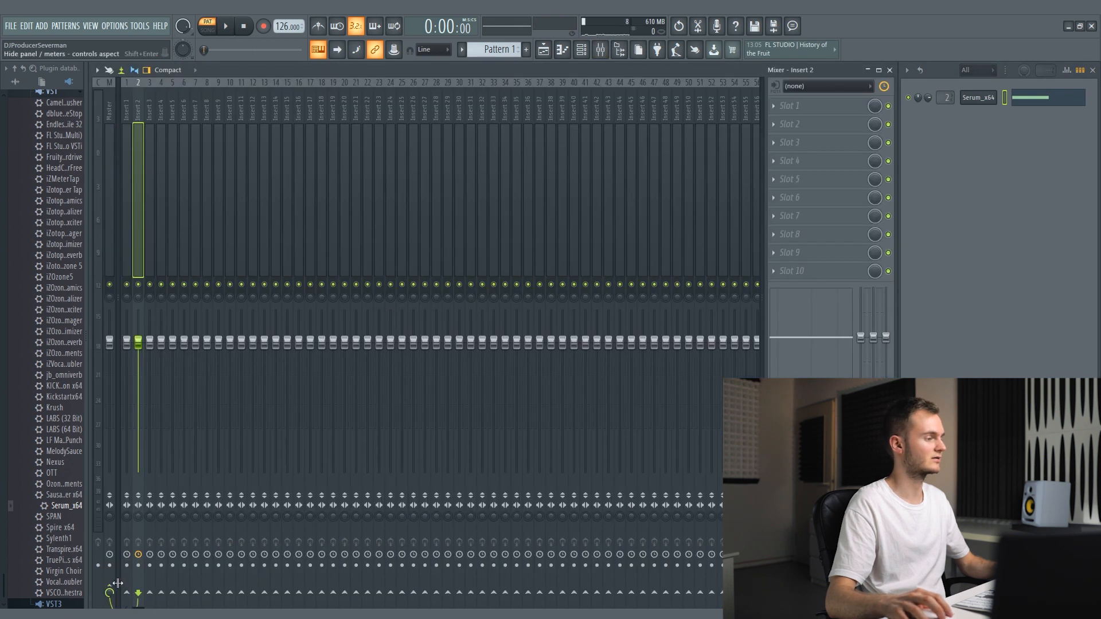
# Clone the Serum channel and copy the original channel's notes into the clone
pyautogui.rightClick(977, 98)
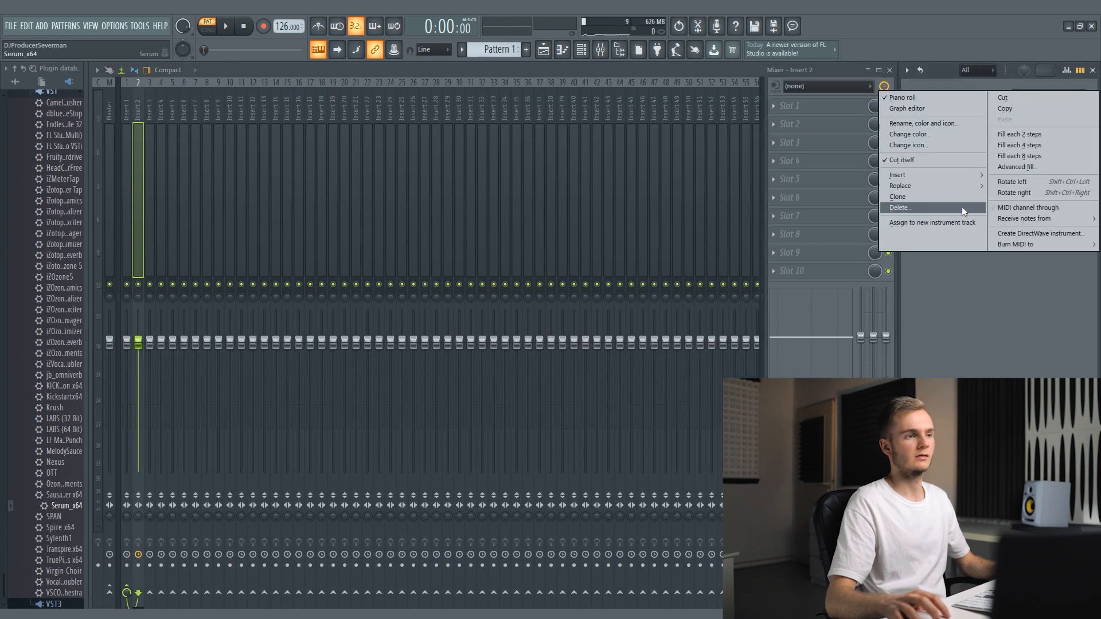
pyautogui.click(940, 199)
pyautogui.rightClick(1000, 102)
pyautogui.click(1003, 106)
pyautogui.rightClick(1003, 115)
pyautogui.click(1003, 136)
# Load the preset BA - Bouncy House in the cloned Serum and play the pattern with it
pyautogui.press('space')
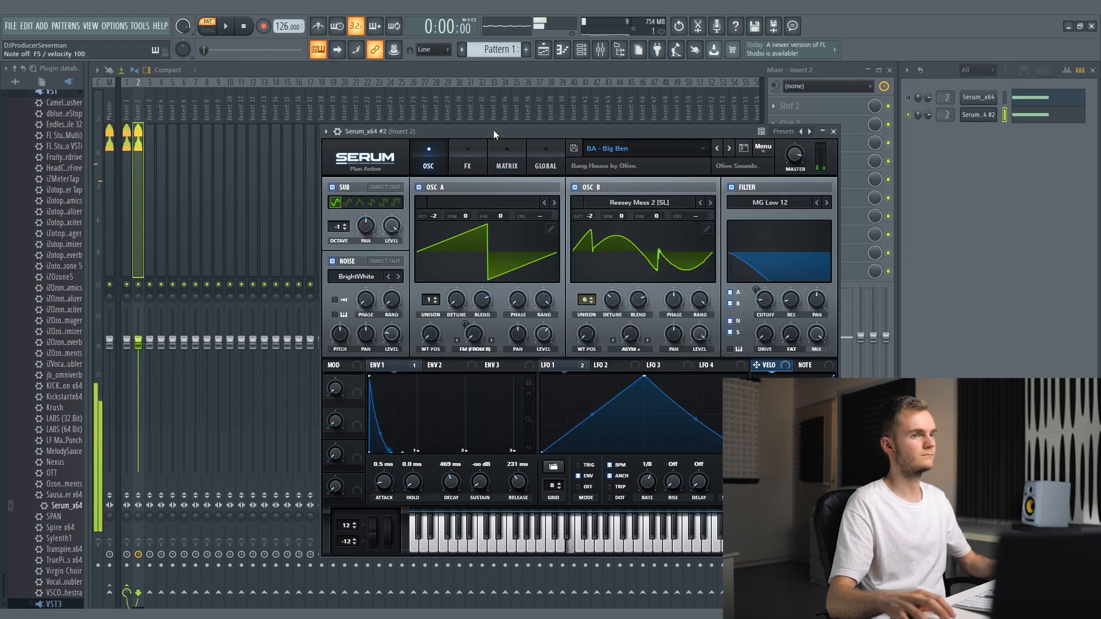
pyautogui.click(730, 148)
pyautogui.click(728, 149)
pyautogui.press('space')
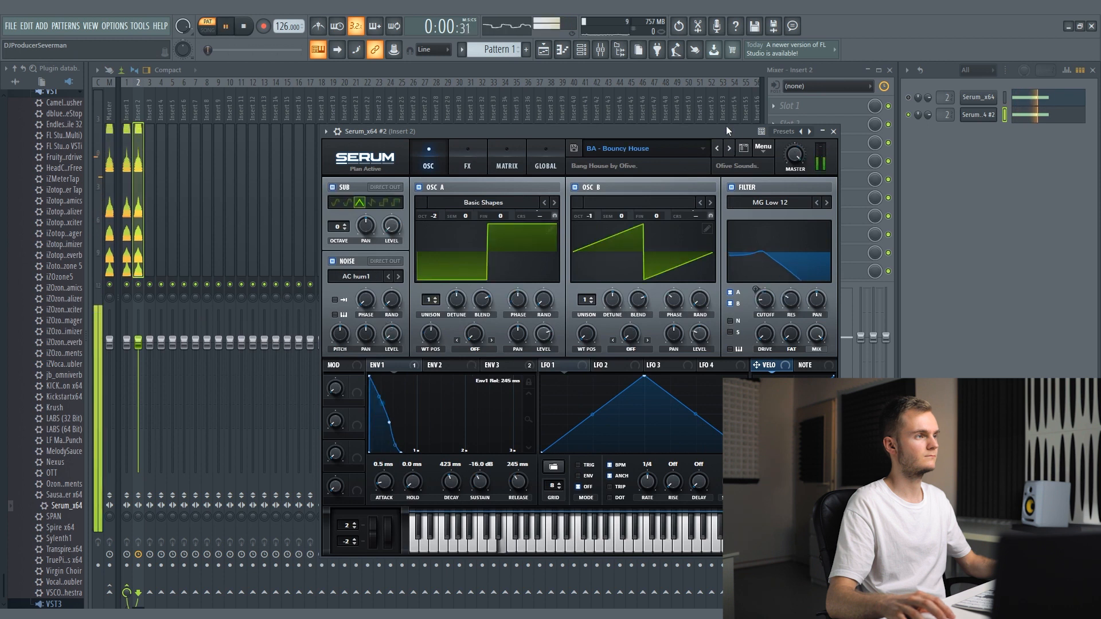
# Assign the cloned Serum to mixer insert 3, route that insert into insert 1, and play both layers
pyautogui.click(1031, 118)
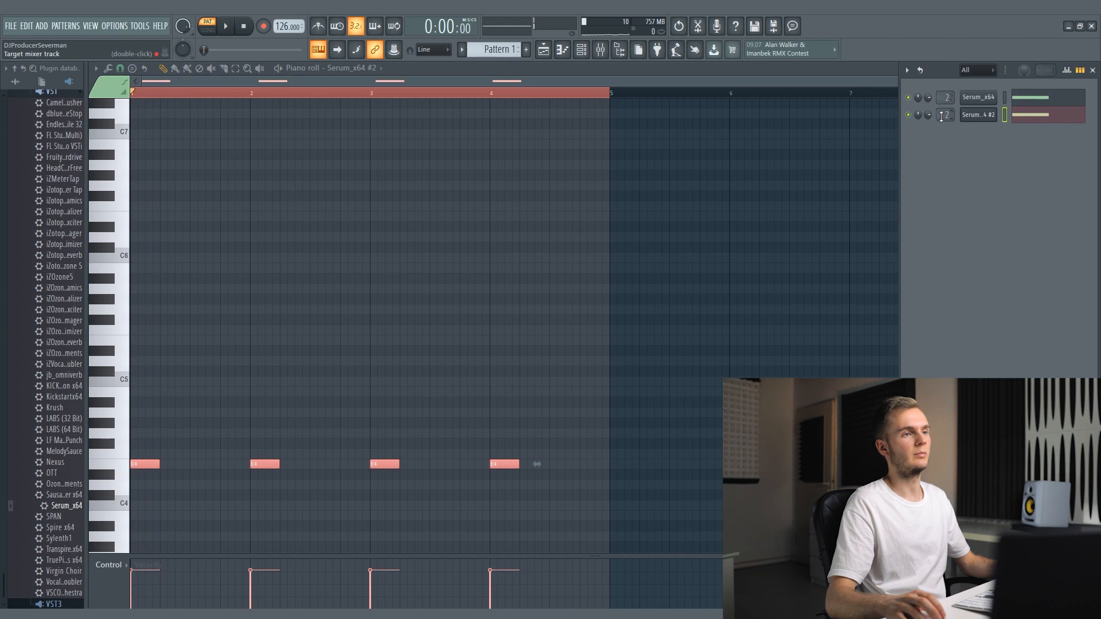
pyautogui.click(602, 51)
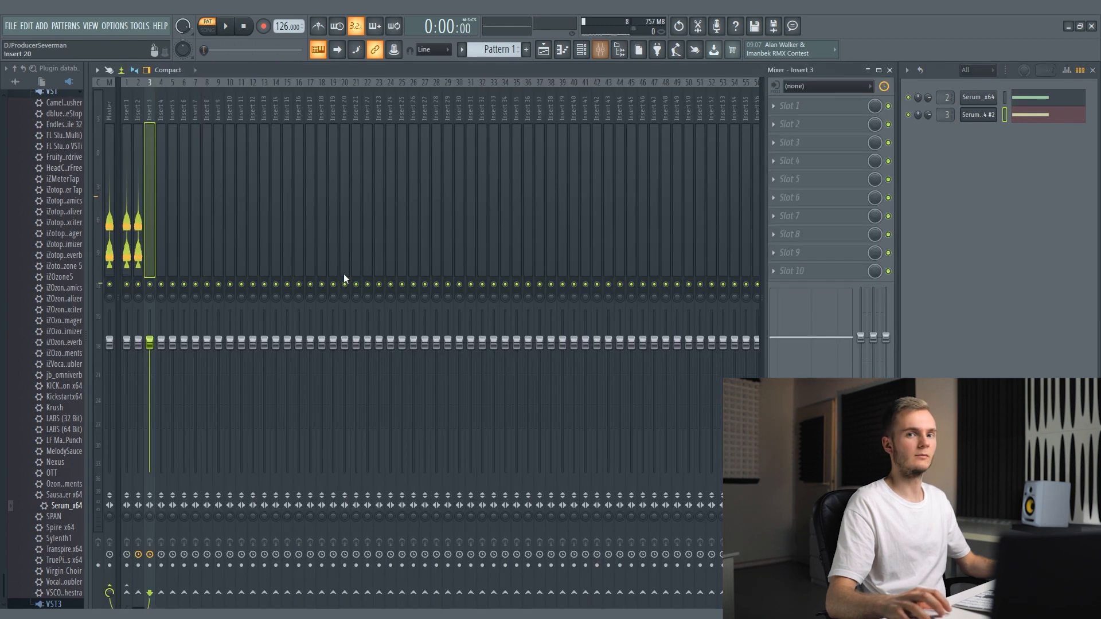
pyautogui.click(127, 592)
pyautogui.press('space')
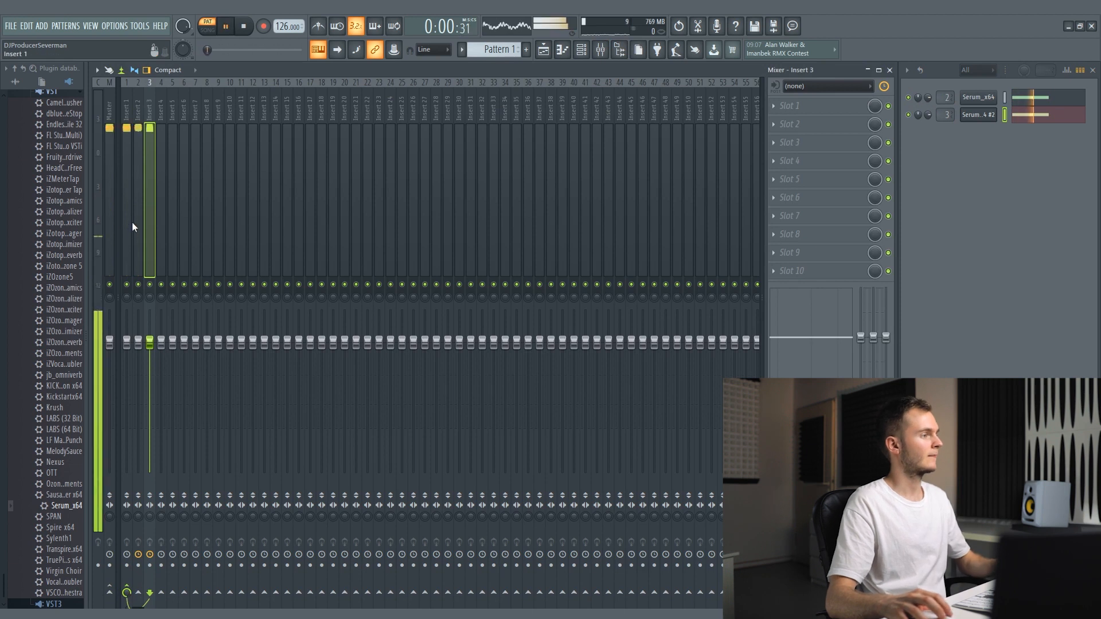
# Load Fruity Fast Dist into the first effect slot of mixer insert 1
pyautogui.click(131, 226)
pyautogui.press('space')
pyautogui.click(859, 107)
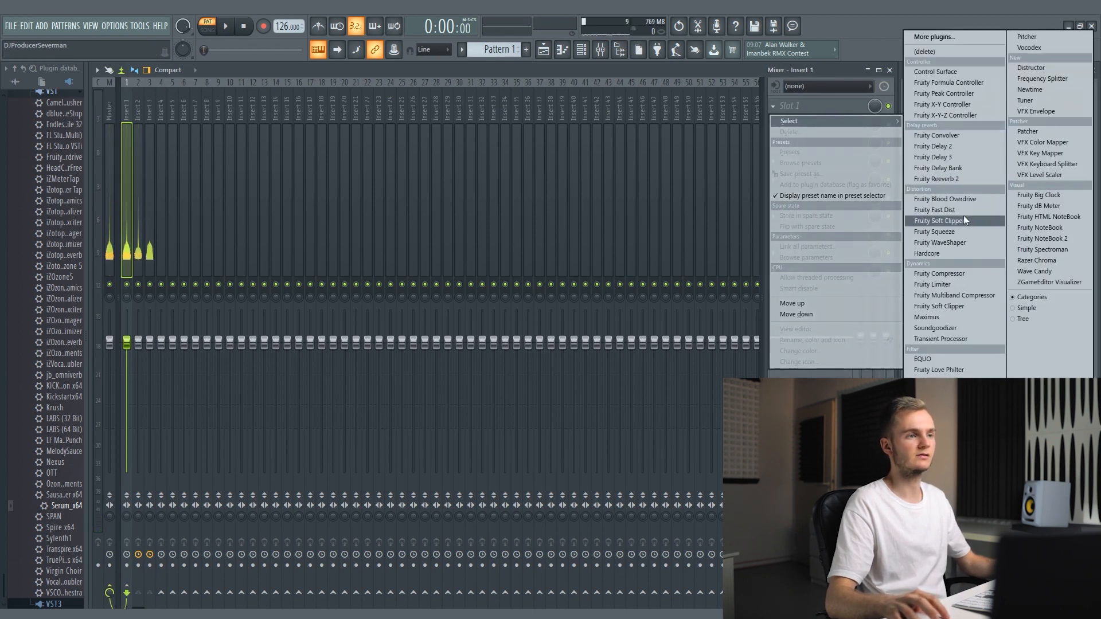
pyautogui.click(940, 210)
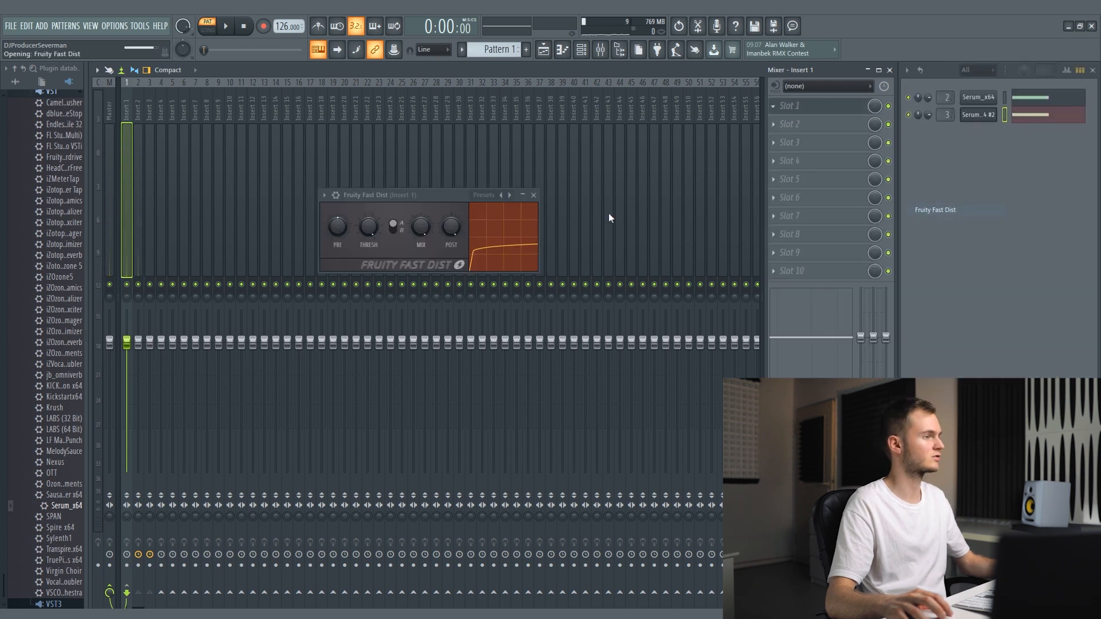
pyautogui.moveTo(396, 194); pyautogui.dragTo(493, 189)
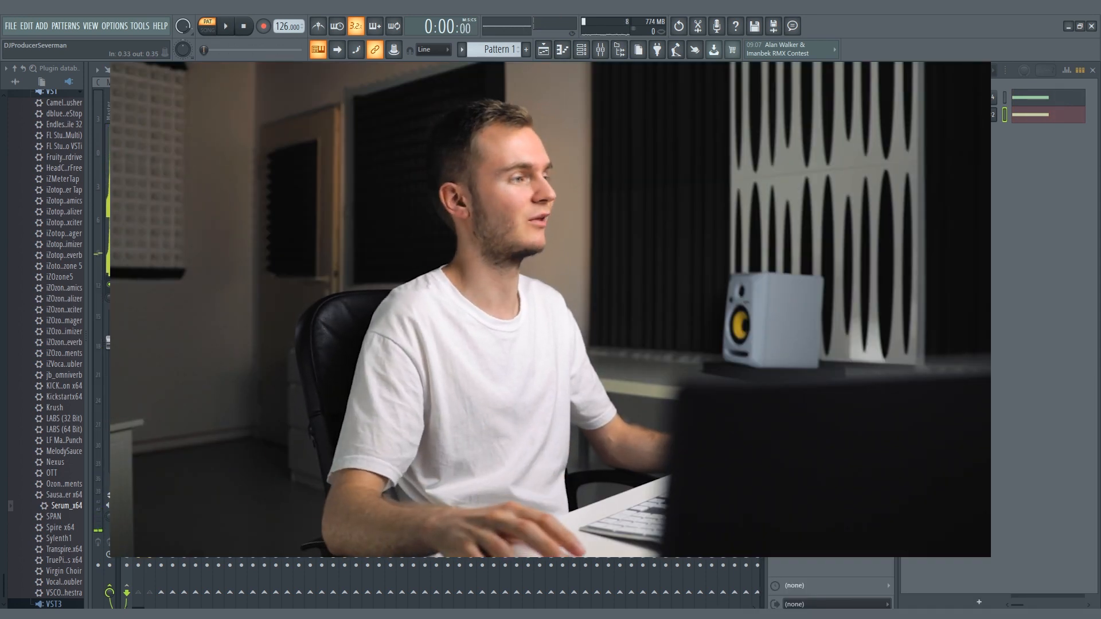
# Set the Fruity Fast Dist mix level to about 73% while the pattern plays, and close the plugin window
pyautogui.press('space')
pyautogui.scroll(-4, 497, 224)
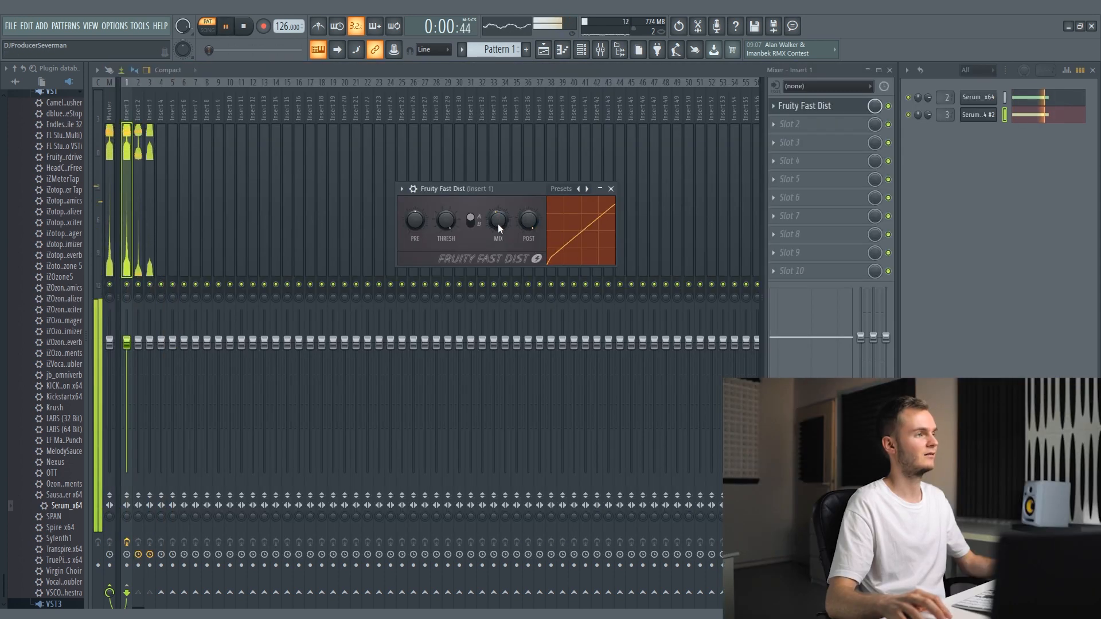
pyautogui.scroll(-5, 498, 223)
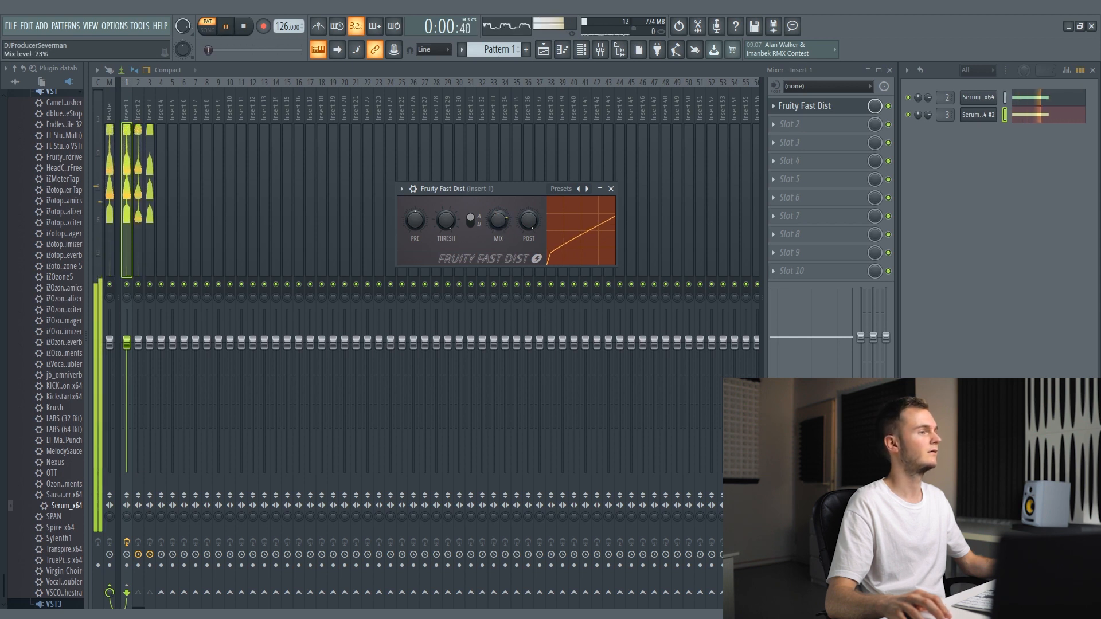
pyautogui.scroll(5, 499, 223)
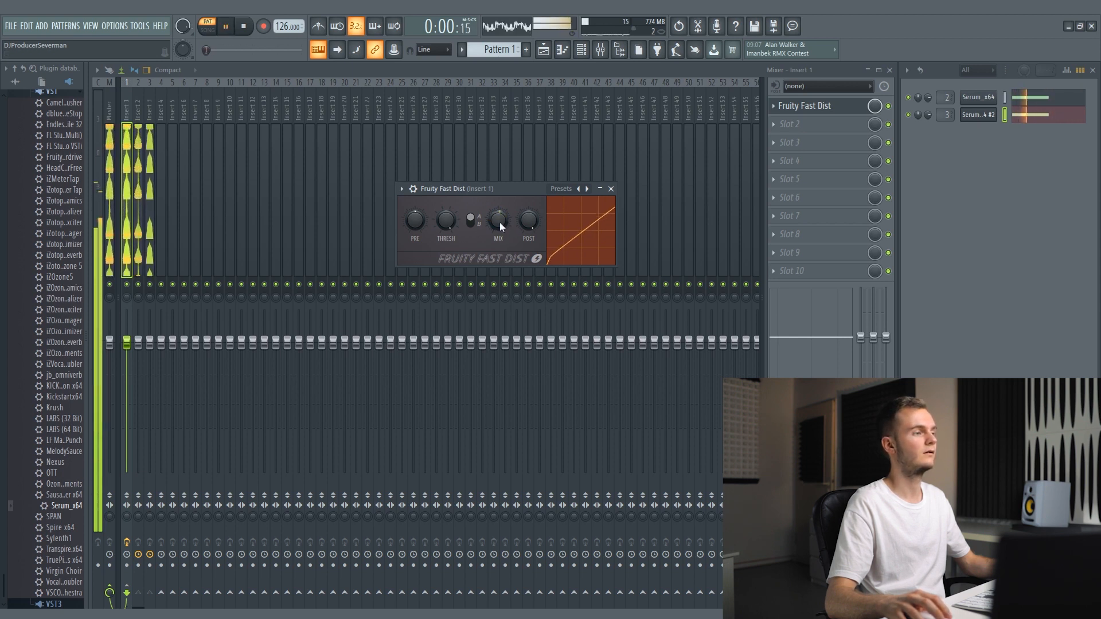
pyautogui.scroll(3, 499, 222)
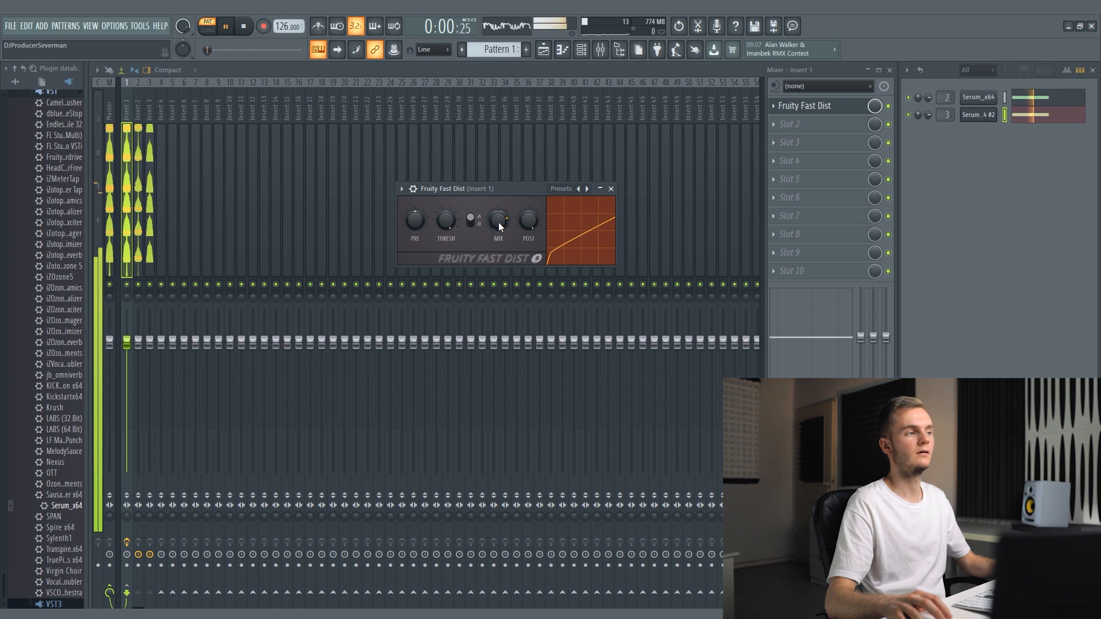
pyautogui.click(857, 109)
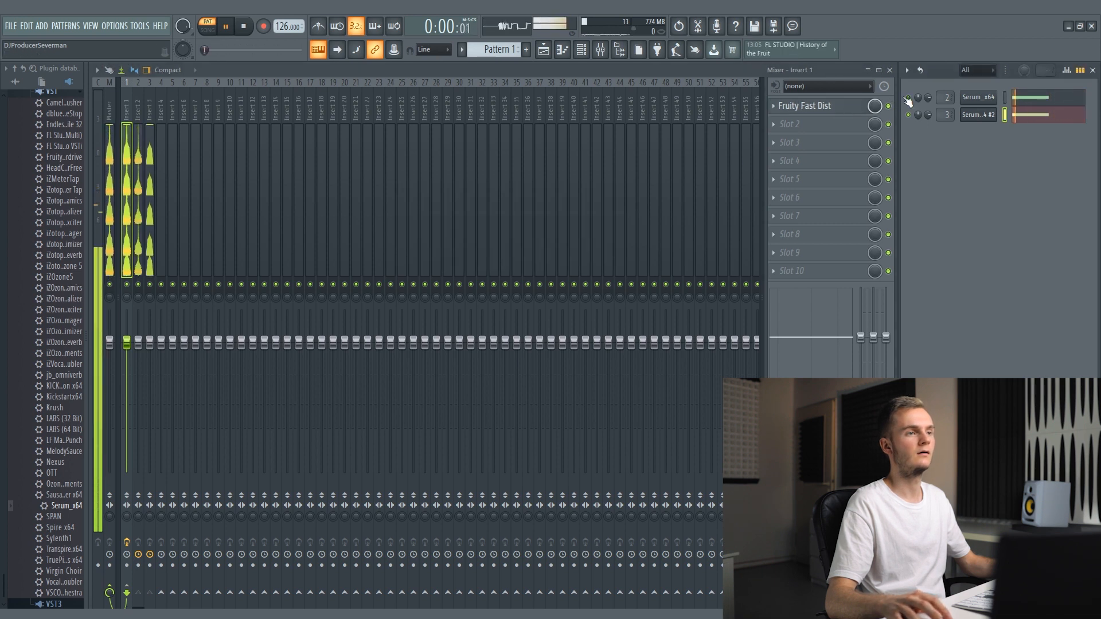
# Mute the cloned Serum channel and inspect the reverb in the first Serum's effects rack
pyautogui.click(907, 115)
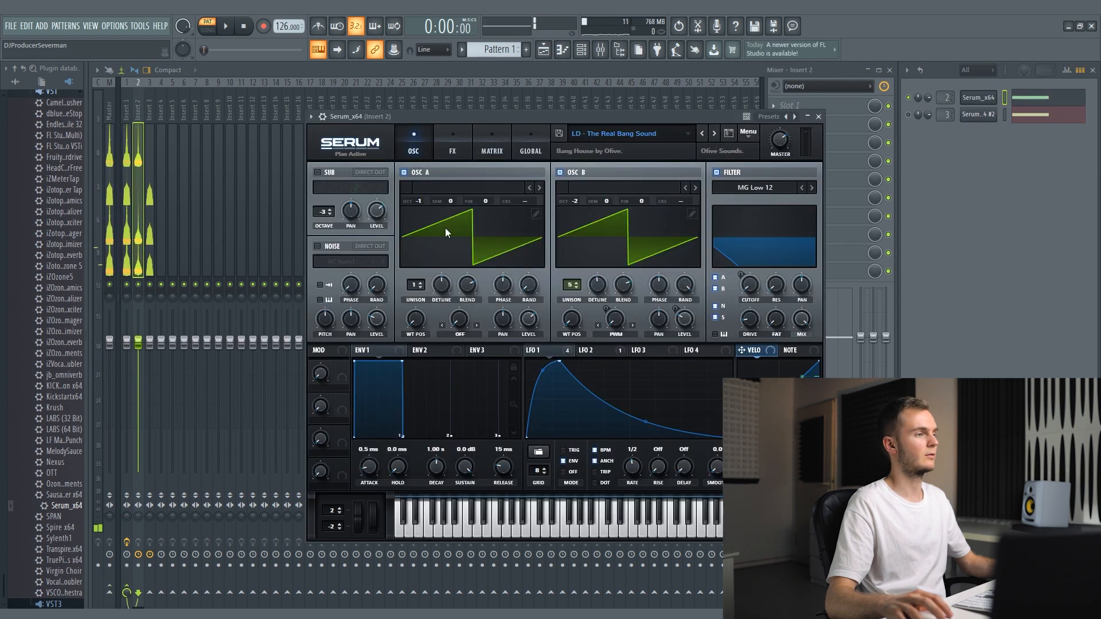
pyautogui.click(452, 148)
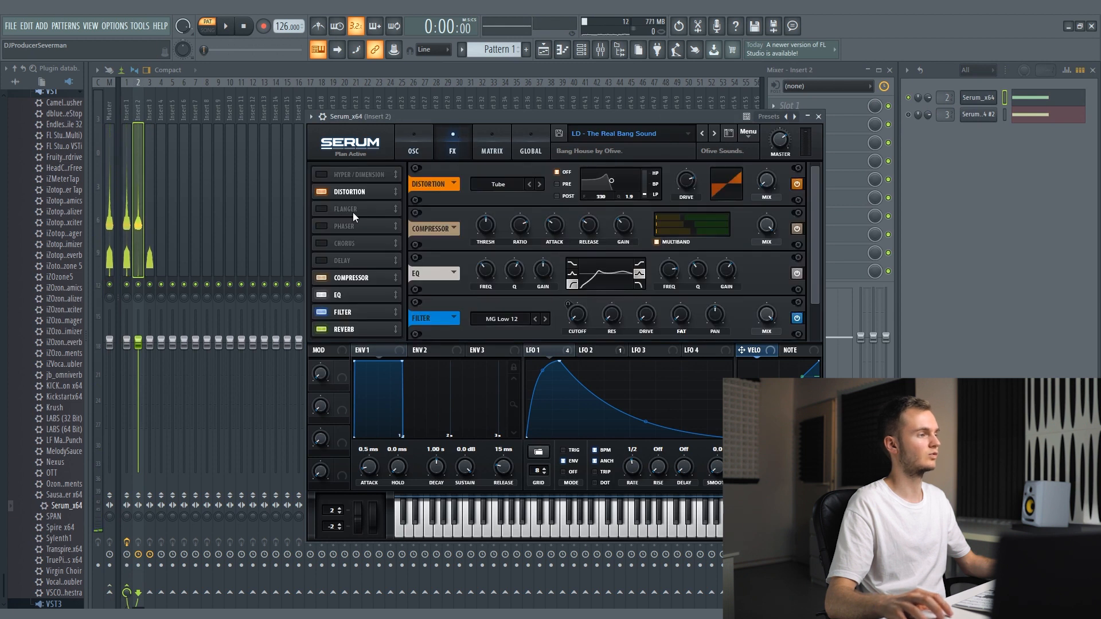
pyautogui.click(334, 328)
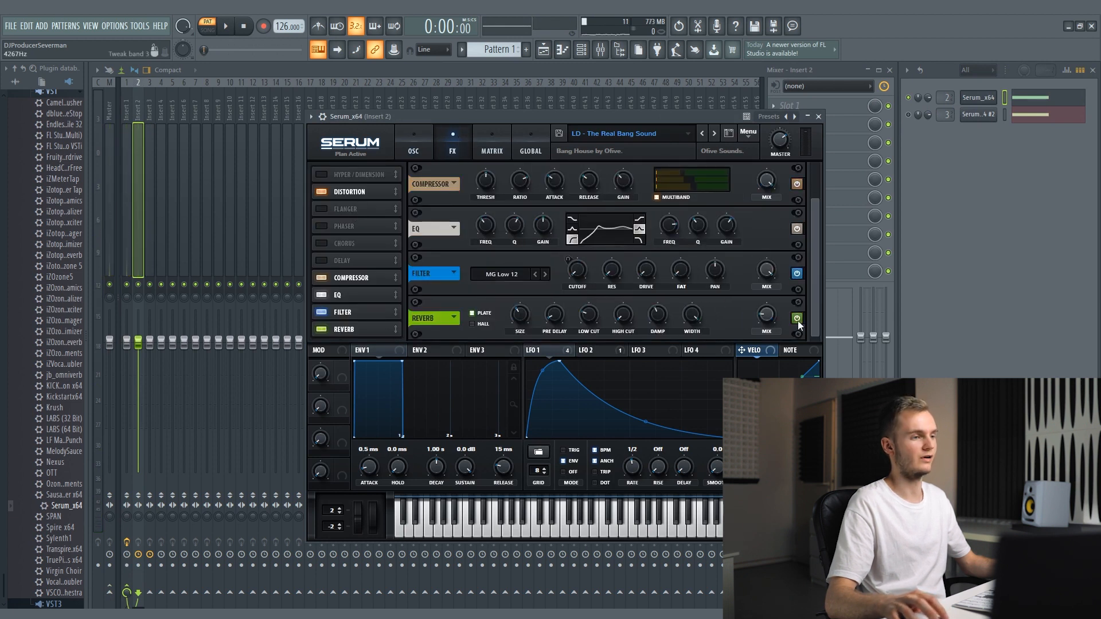
pyautogui.click(828, 147)
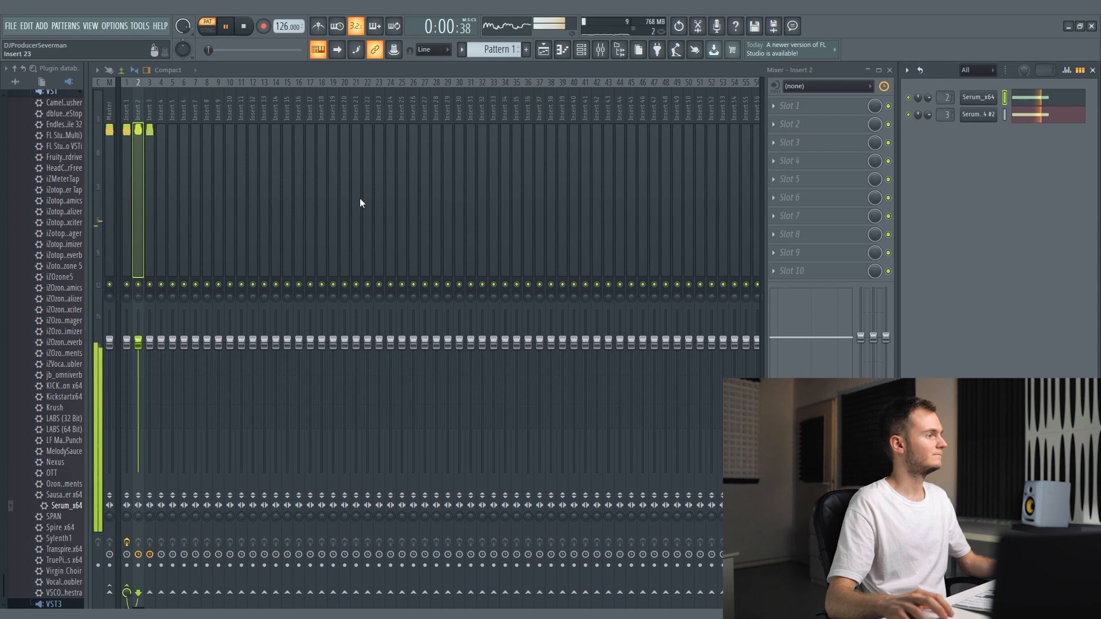
# Load CamelCrusher into the second effect slot of mixer insert 1 and audition its Annihilate patch
pyautogui.moveTo(132, 153); pyautogui.dragTo(126, 149)
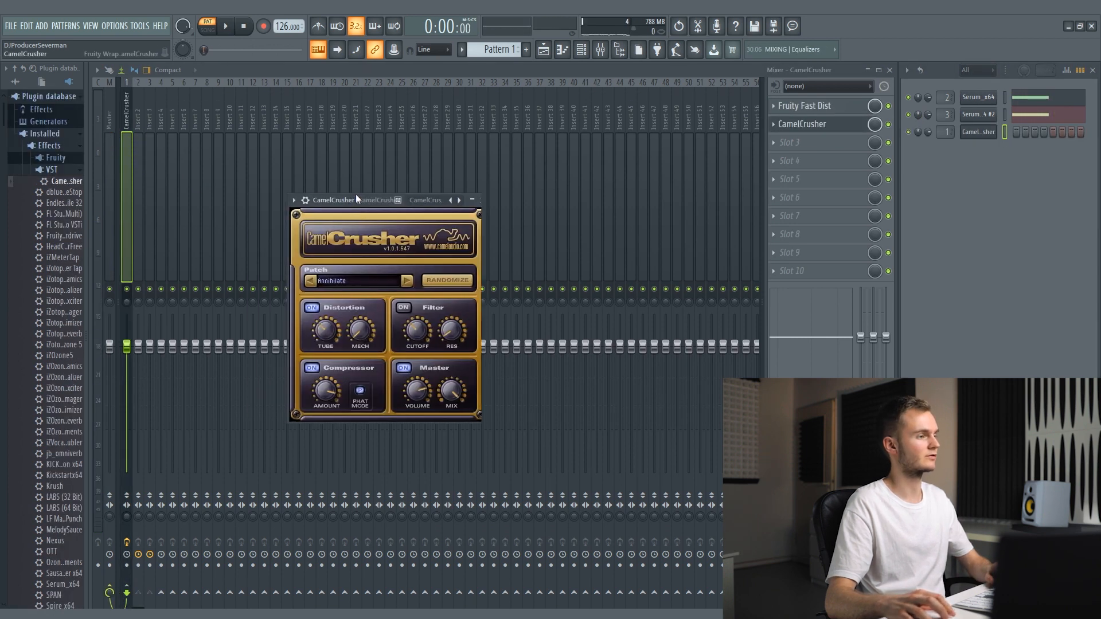
pyautogui.moveTo(478, 196); pyautogui.dragTo(555, 194)
pyautogui.press('space')
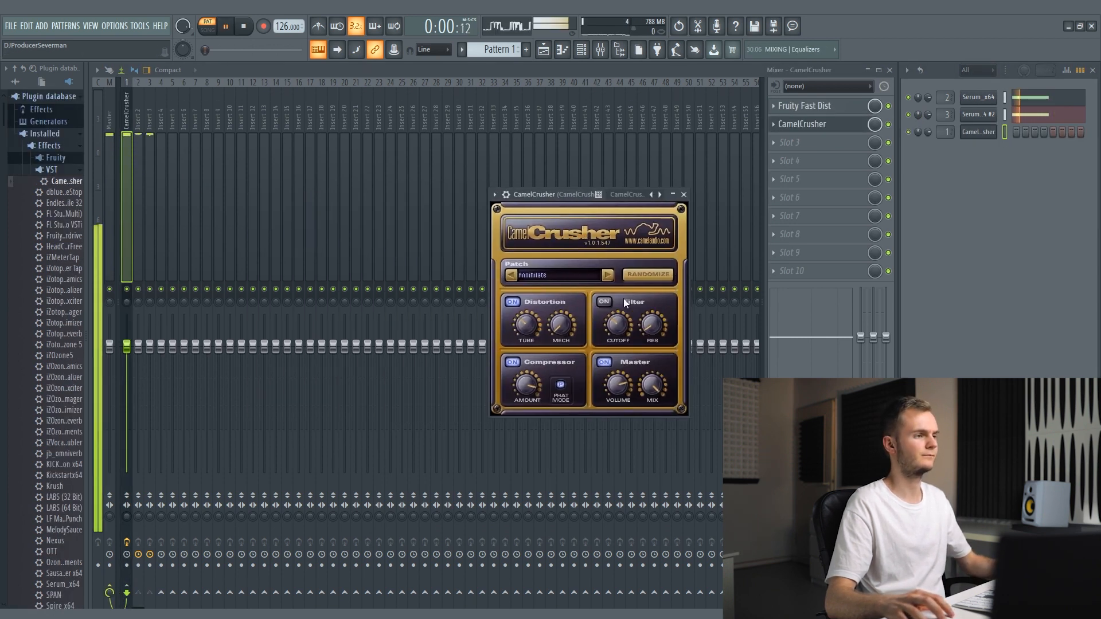
pyautogui.press('space')
# Switch CamelCrusher through its patches, including American HiGain, and compare the sound with the effect bypassed and enabled
pyautogui.click(608, 277)
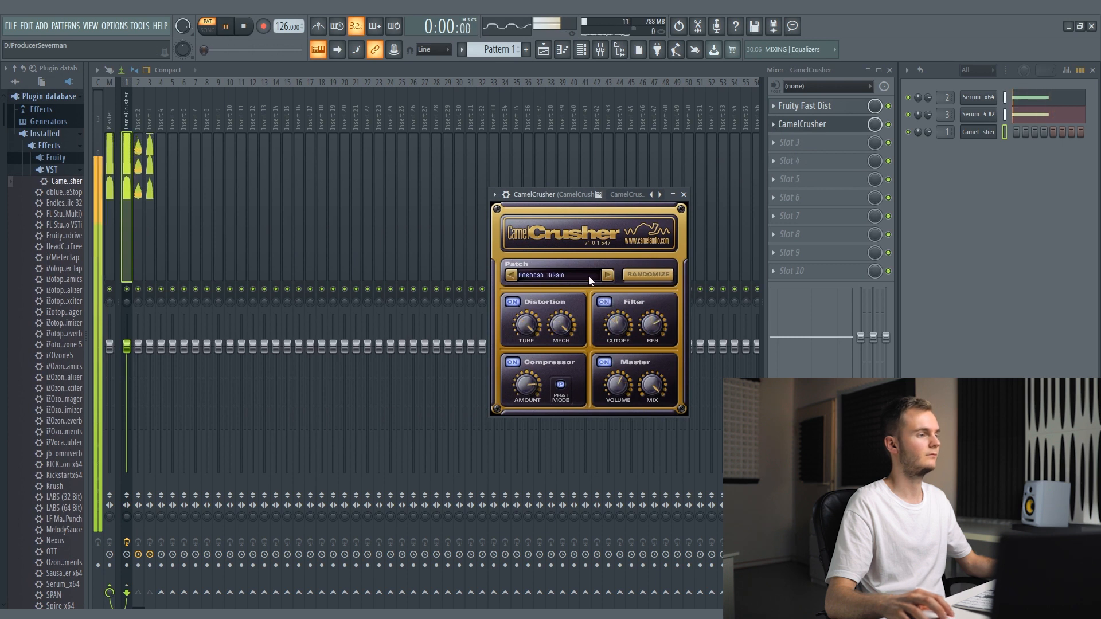
pyautogui.click(604, 274)
pyautogui.click(848, 125)
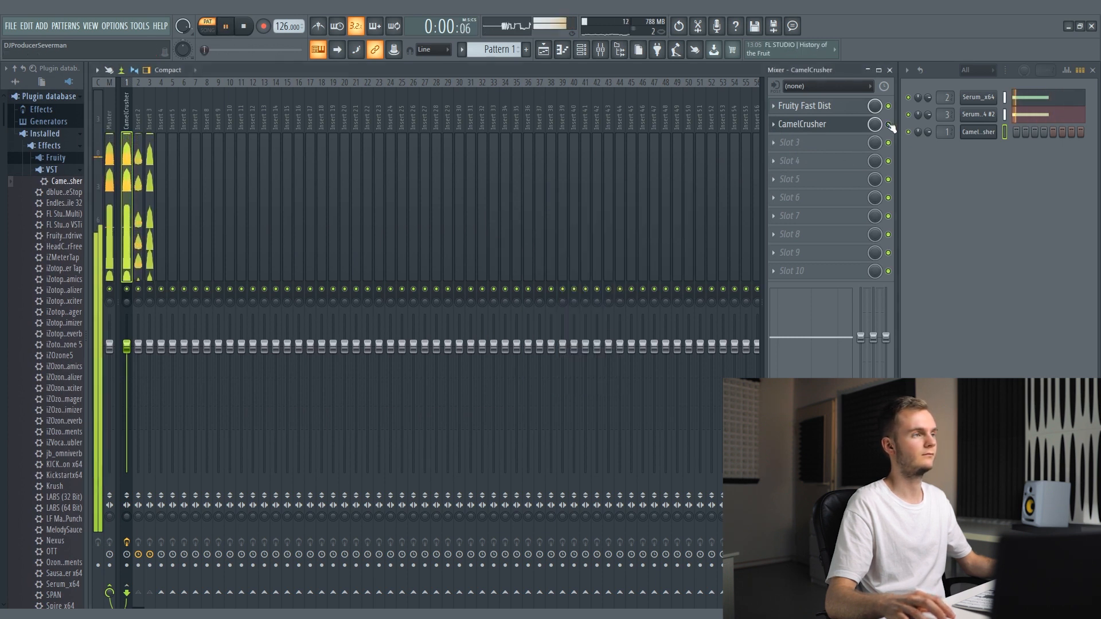
pyautogui.click(851, 126)
pyautogui.click(828, 126)
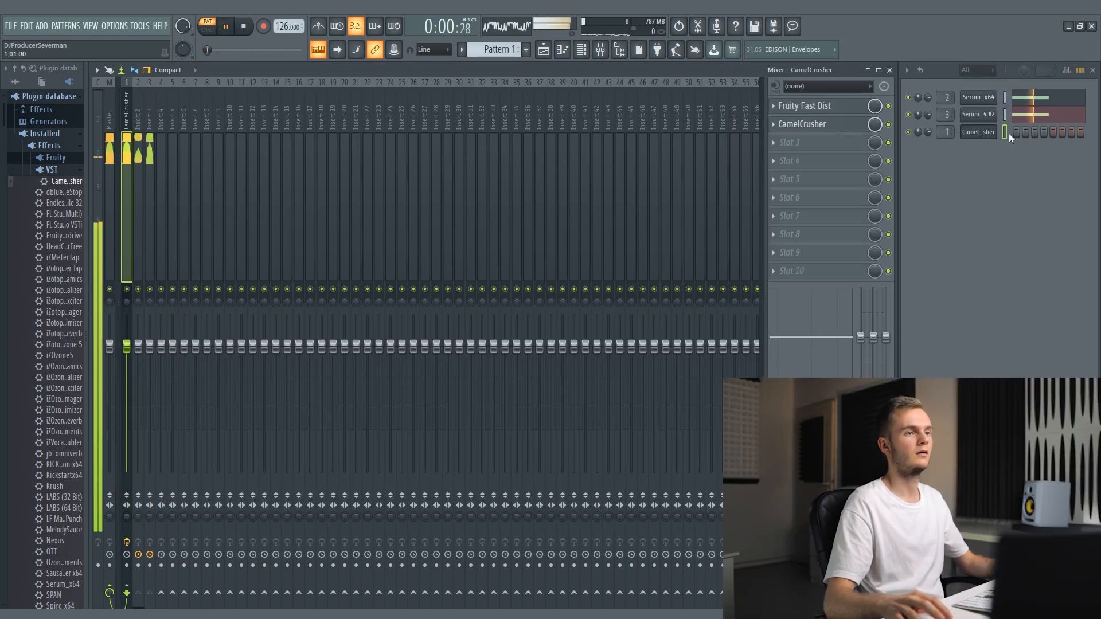
# Load Fruity Parametric EQ 2 into the third effect slot of mixer insert 1
pyautogui.press('space')
pyautogui.click(870, 142)
pyautogui.click(941, 392)
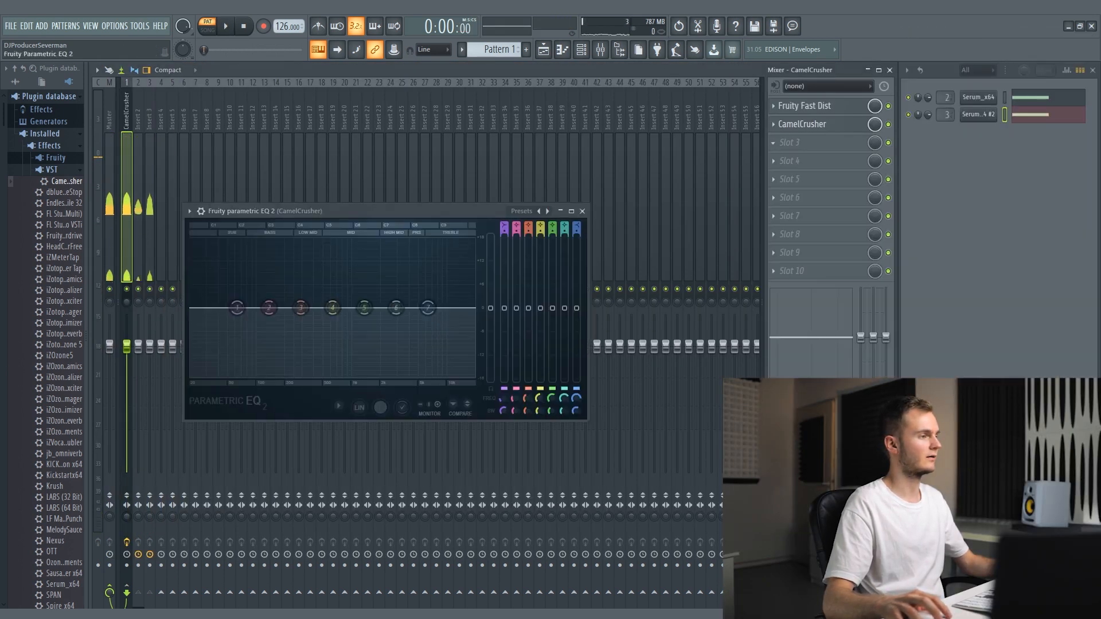
pyautogui.press('space')
pyautogui.press('space')
# Boost the EQ's band 7 high shelf by about 5 dB at about 3.9 kHz and listen to the pattern
pyautogui.moveTo(427, 308); pyautogui.dragTo(410, 291)
pyautogui.press('space')
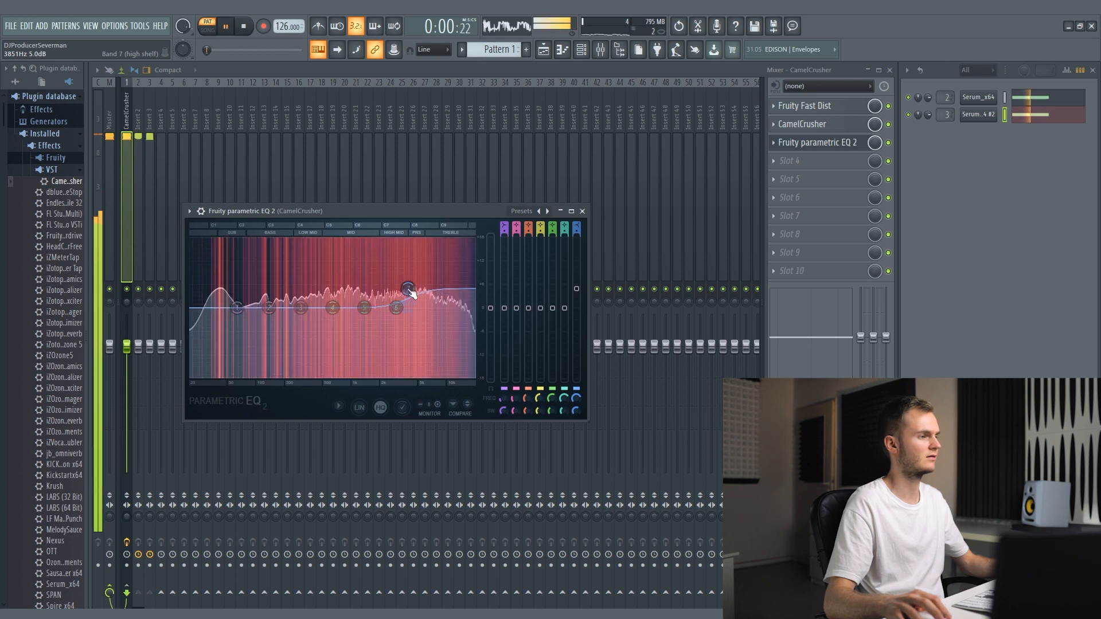
pyautogui.press('space')
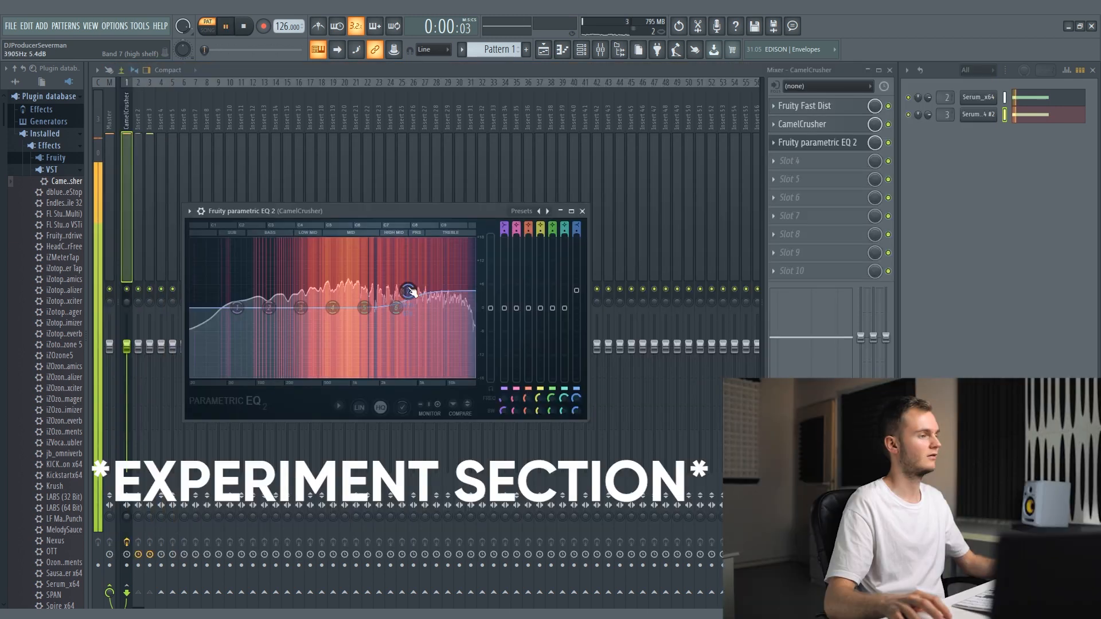
# Shape the EQ curve with a gentle bass cut and small mid-band cuts and boosts, comparing it with the EQ bypassed
pyautogui.press('space')
pyautogui.moveTo(404, 301); pyautogui.dragTo(406, 298)
pyautogui.moveTo(364, 309); pyautogui.dragTo(249, 302)
pyautogui.moveTo(268, 308); pyautogui.dragTo(296, 305)
pyautogui.press('space')
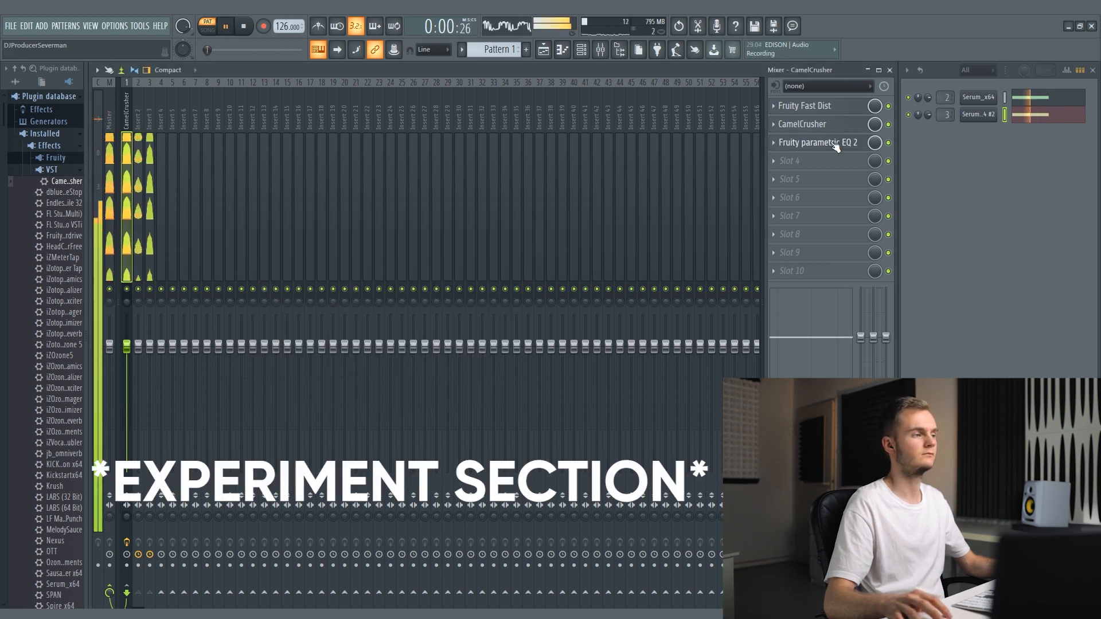
pyautogui.click(835, 145)
pyautogui.moveTo(354, 298); pyautogui.dragTo(349, 306)
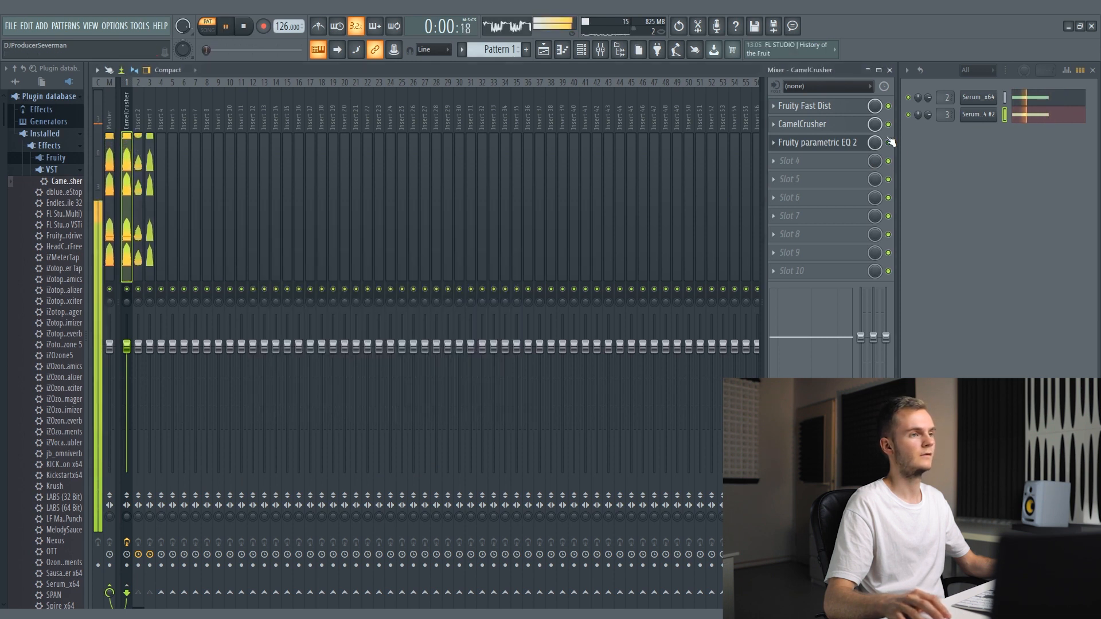
pyautogui.press('space')
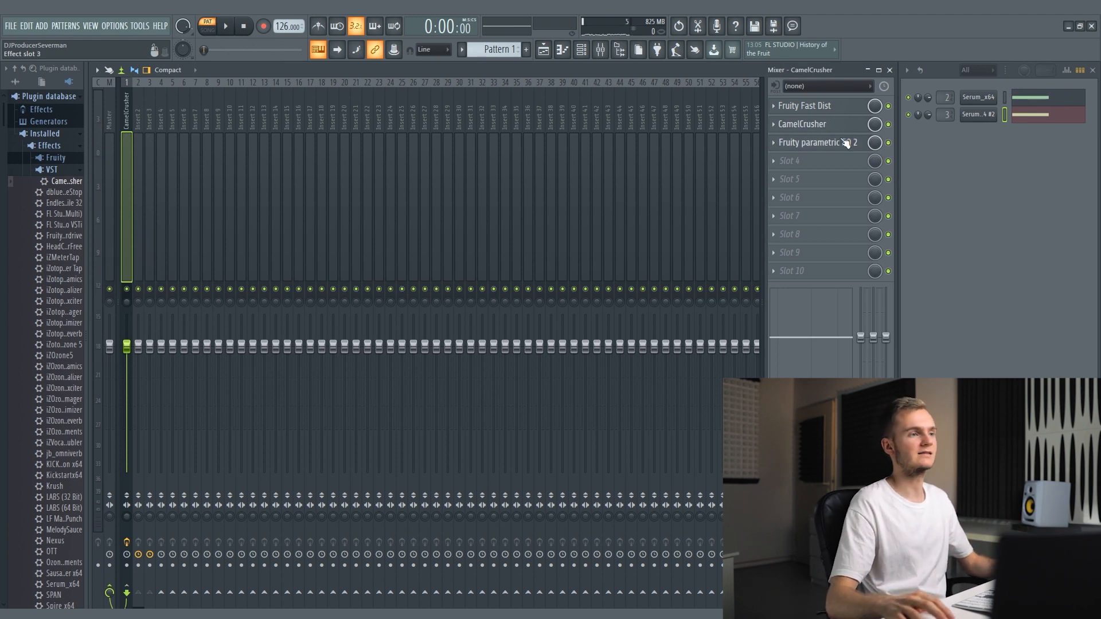
# Reopen the insert 1 EQ and set the band 7 high shelf to 4.2 dB at 3687 Hz
pyautogui.click(846, 143)
pyautogui.moveTo(412, 210); pyautogui.dragTo(453, 201)
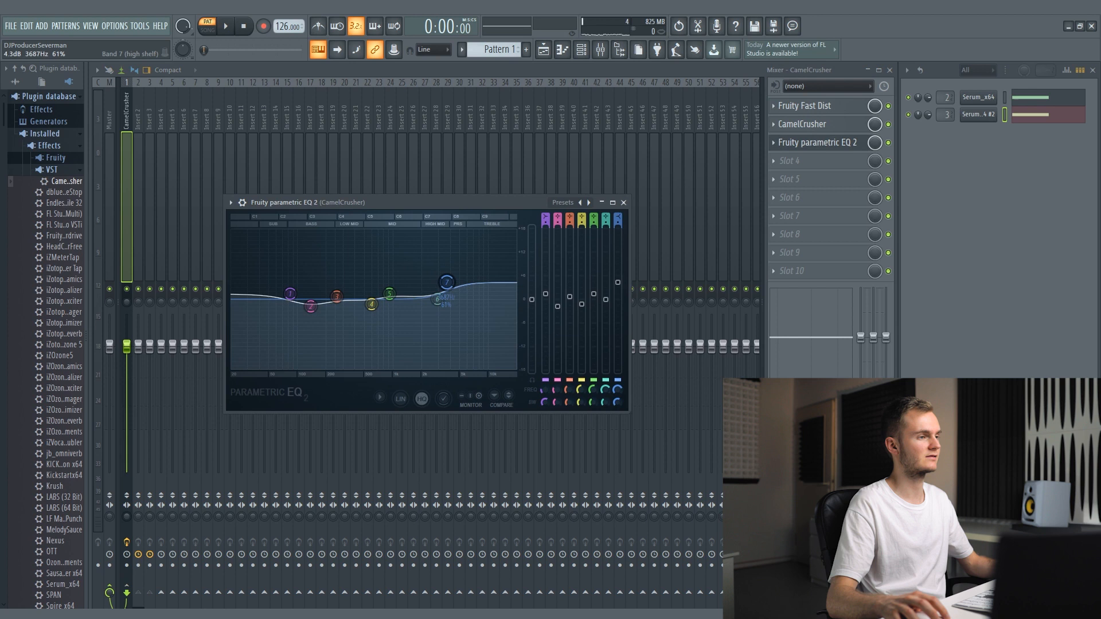
pyautogui.moveTo(473, 202); pyautogui.dragTo(510, 204)
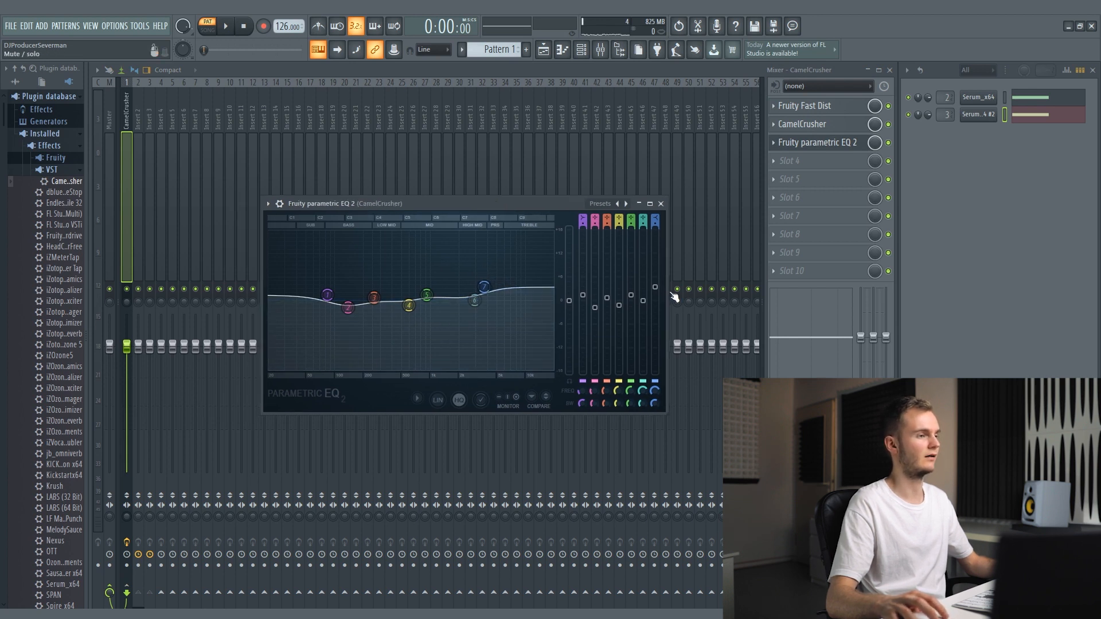
pyautogui.press('space')
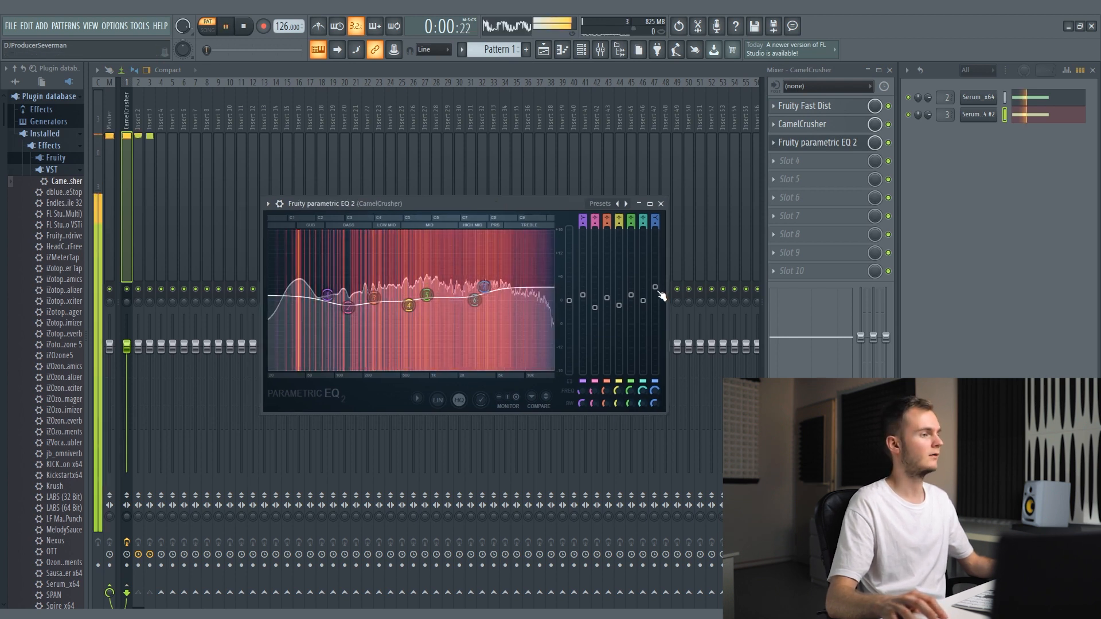
pyautogui.press('space')
pyautogui.moveTo(658, 291); pyautogui.dragTo(659, 288)
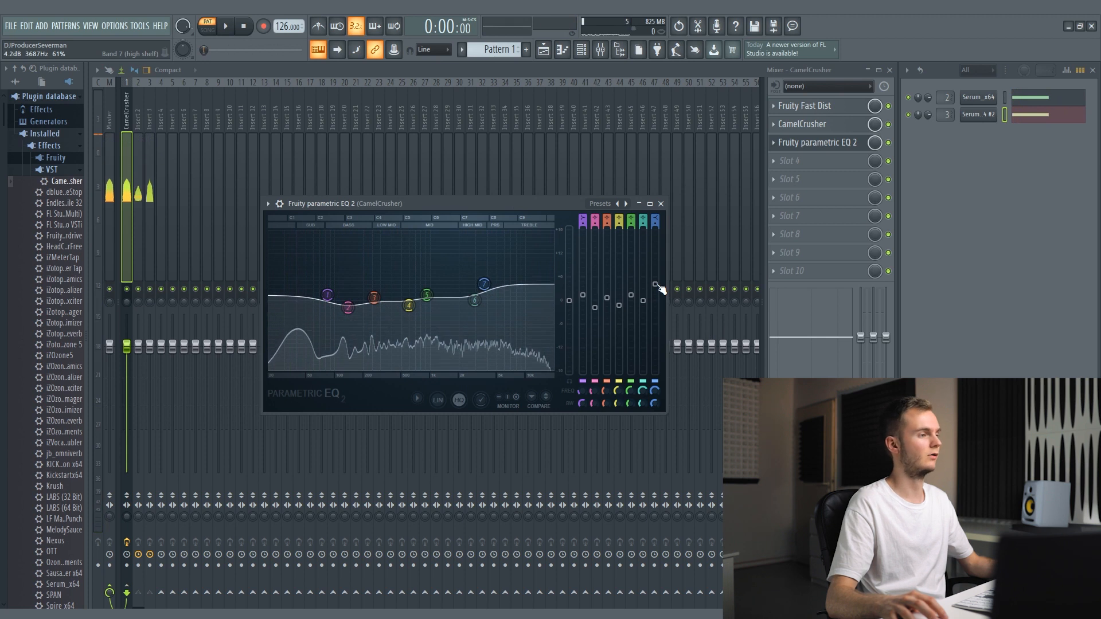
# Play the pattern with Fruity Parametric EQ 2 on insert 1 bypassed and enabled to compare the sound
pyautogui.press('space')
pyautogui.click(831, 144)
pyautogui.press('space')
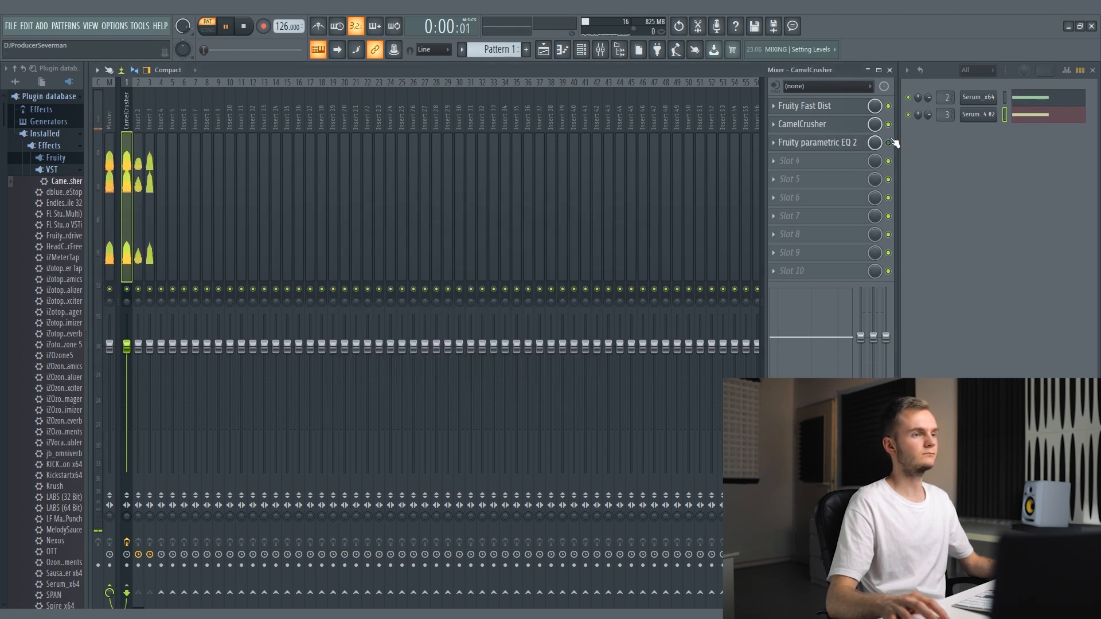
pyautogui.press('space')
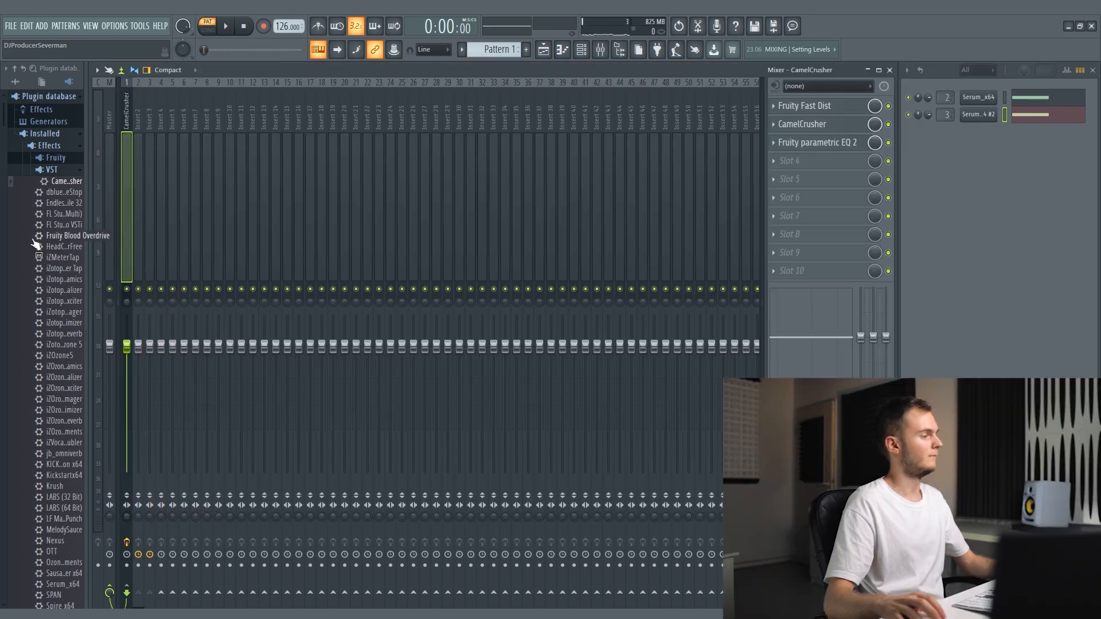
# Add a Nexus channel with the Classical preset CL Platinum Hit and audition it soloed
pyautogui.scroll(-3, 35, 244)
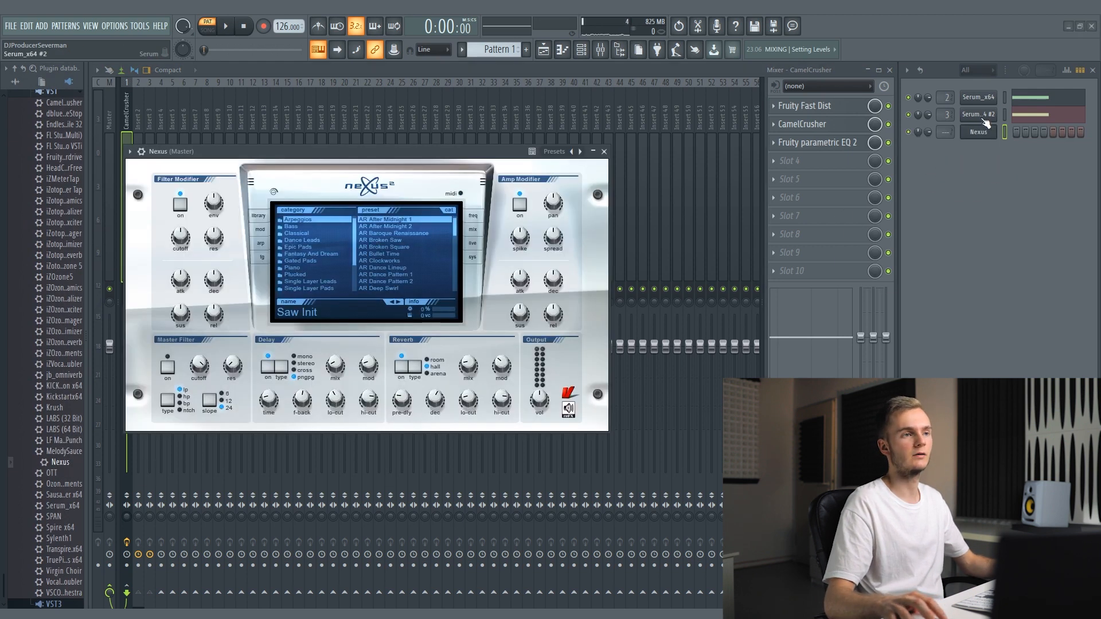
pyautogui.click(407, 261)
pyautogui.moveTo(411, 152); pyautogui.dragTo(465, 159)
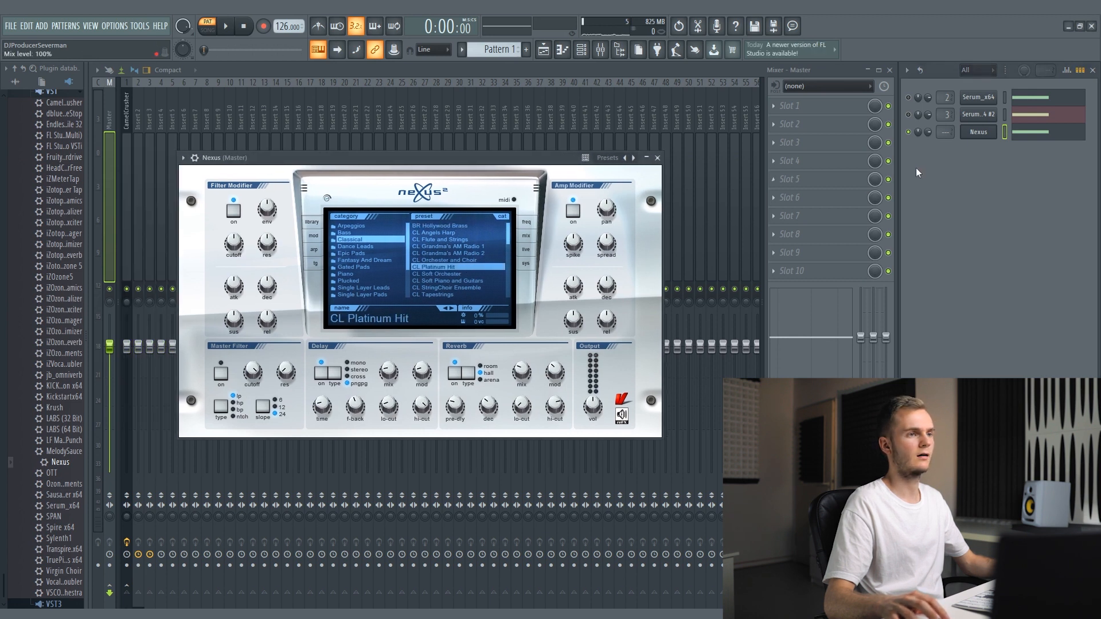
pyautogui.press('space')
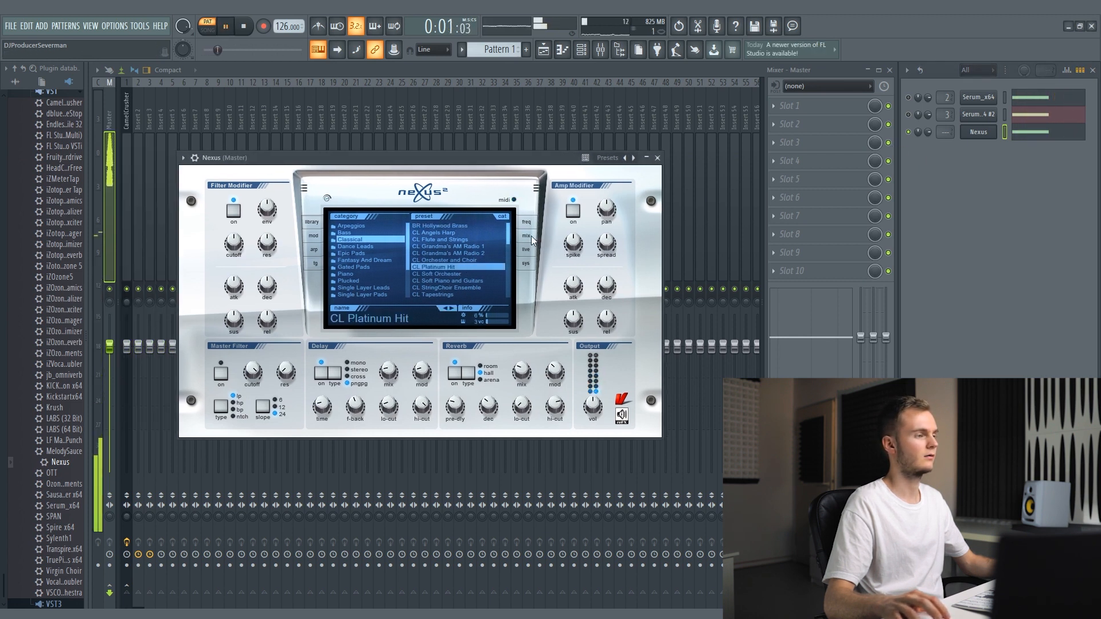
# Switch off the reverb in Nexus and audition the preset's individual oscillators in its mix section
pyautogui.click(454, 374)
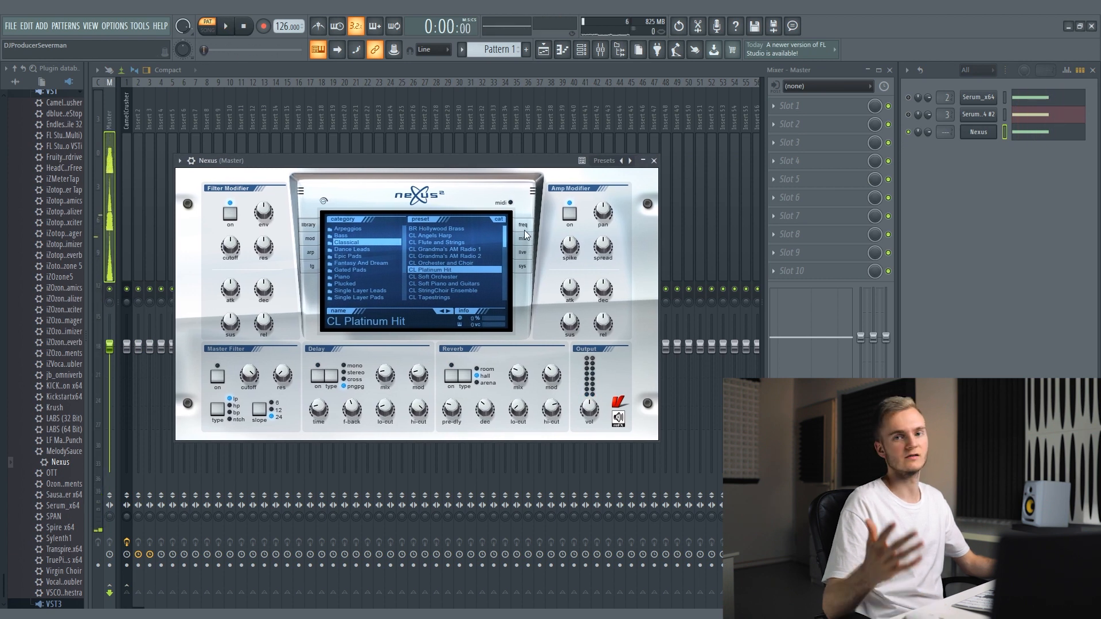
pyautogui.click(519, 239)
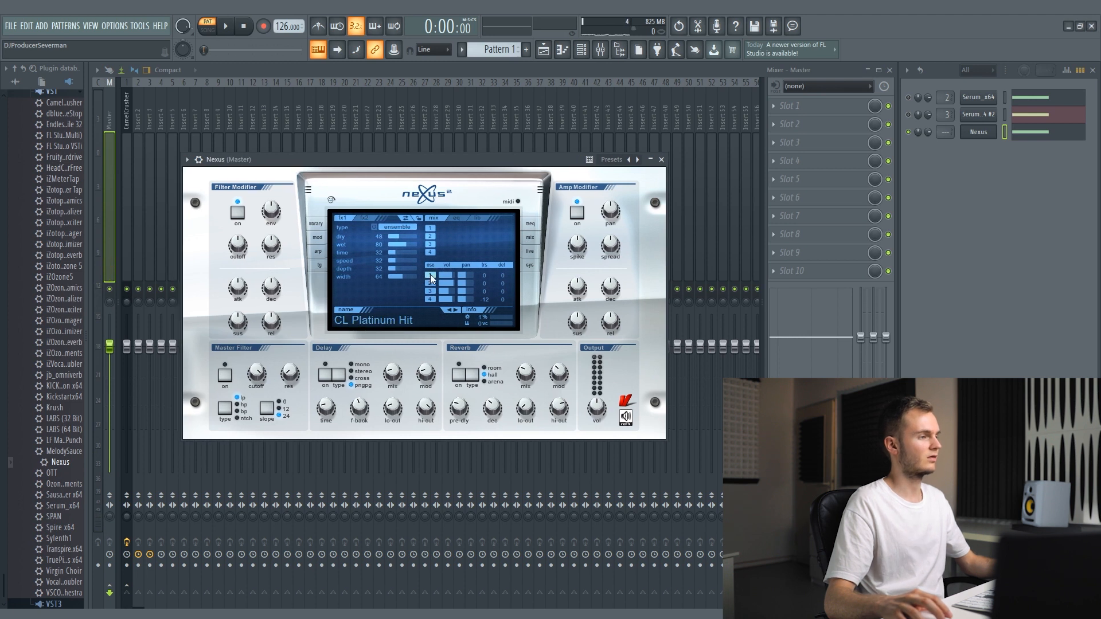
pyautogui.press('space')
pyautogui.moveTo(434, 162); pyautogui.dragTo(459, 170)
pyautogui.click(449, 297)
pyautogui.press('space')
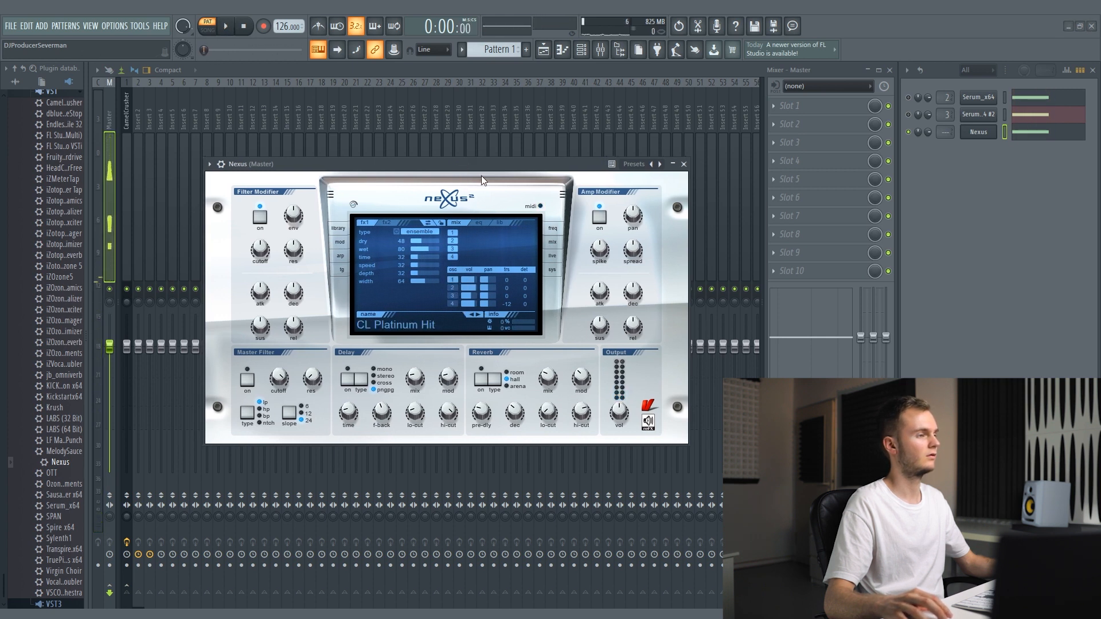
pyautogui.press('space')
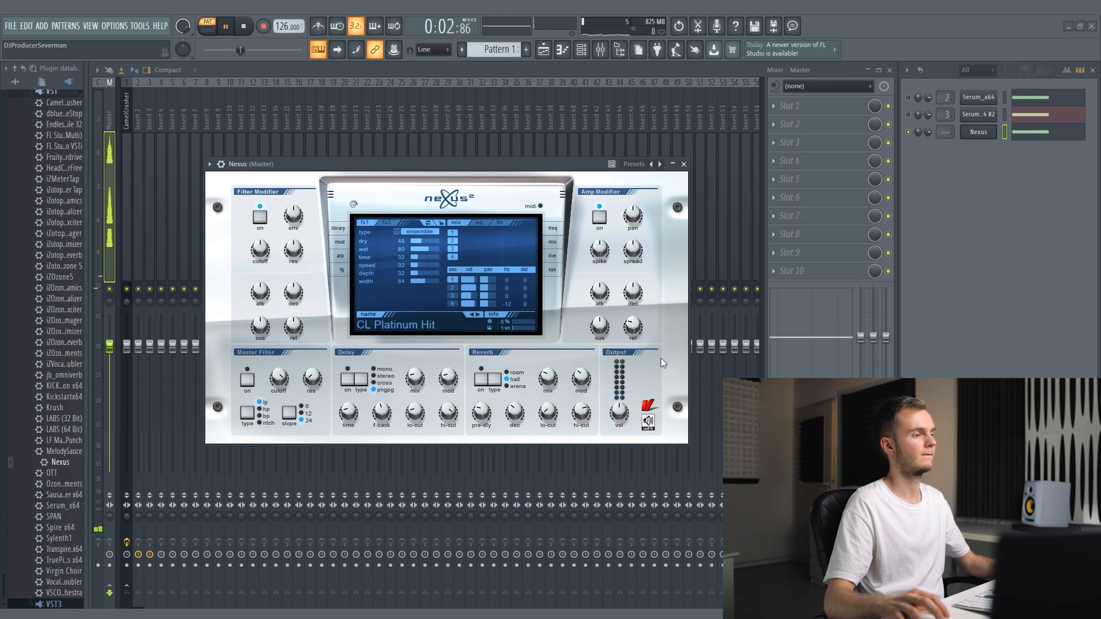
# Open the Nexus notes in the piano roll, select all of them and shorten them
pyautogui.click(1030, 133)
pyautogui.hotkey('ctrl', 'a')
pyautogui.press('space')
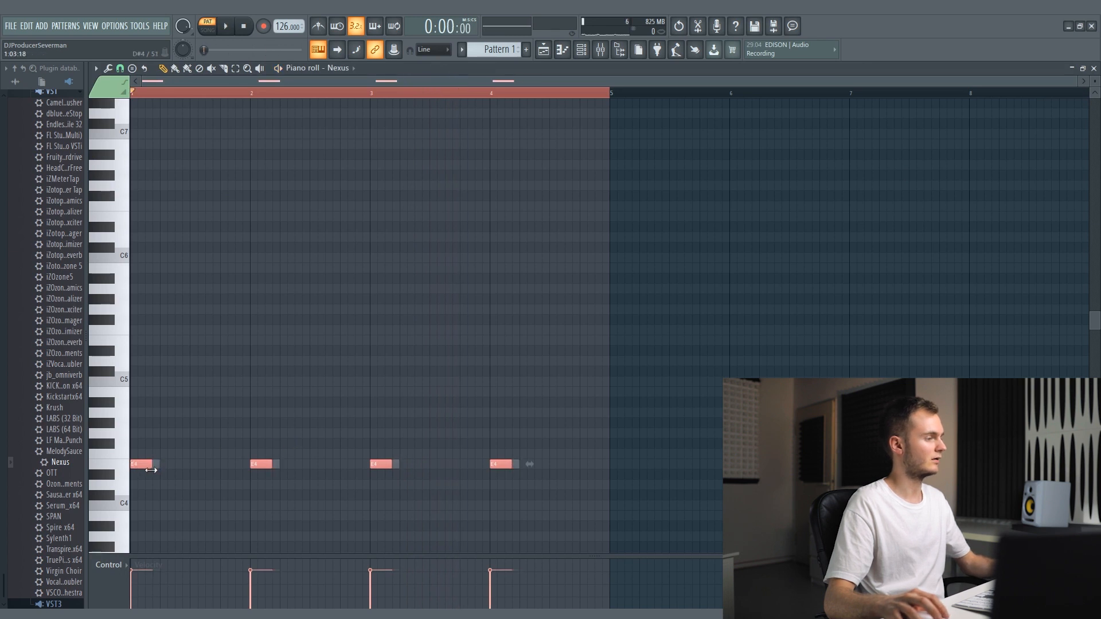
pyautogui.press('space')
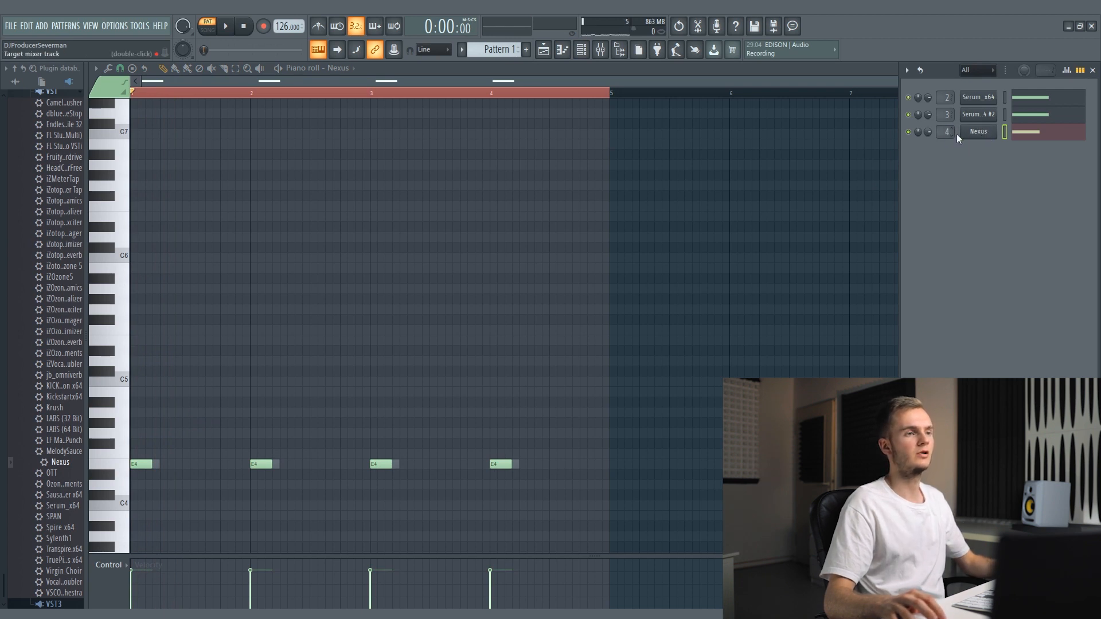
# Assign Nexus to mixer insert 4 and route that insert to insert 1 instead of the master
pyautogui.press('space')
pyautogui.press('space')
pyautogui.press('F9')
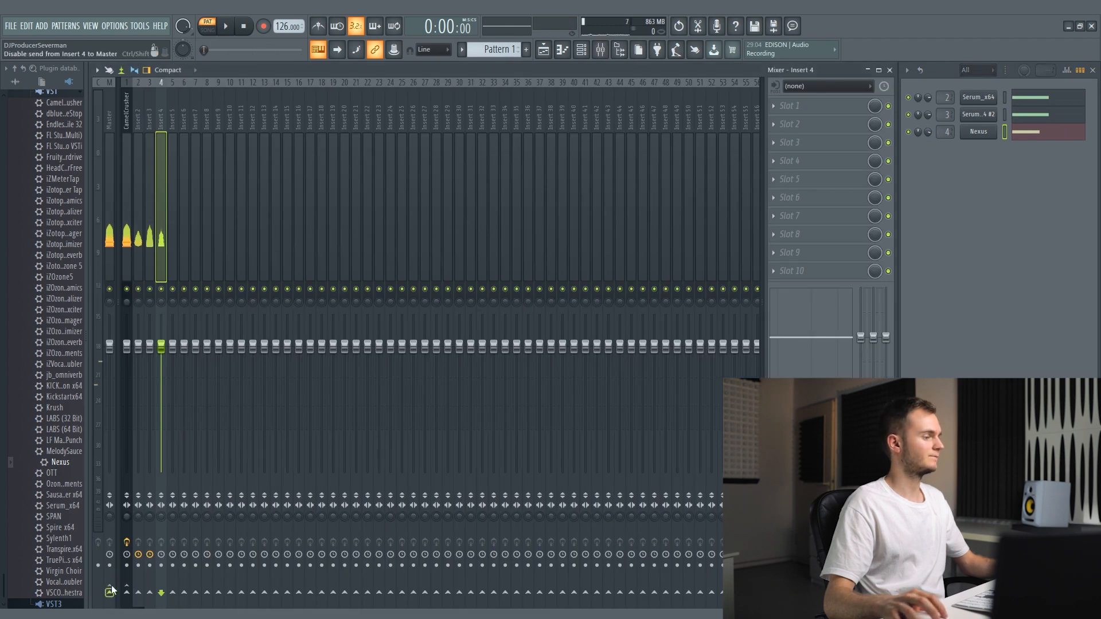
# Load Fruity Stereo Enhancer into the third effect slot of mixer insert 4
pyautogui.click(850, 148)
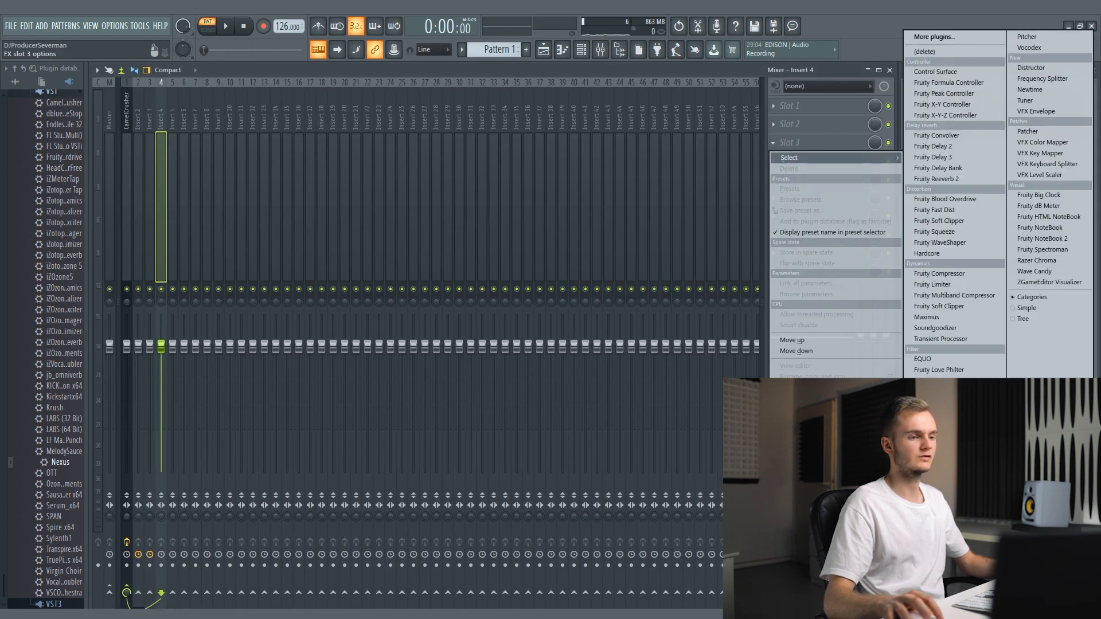
pyautogui.click(997, 103)
pyautogui.moveTo(229, 181); pyautogui.dragTo(333, 156)
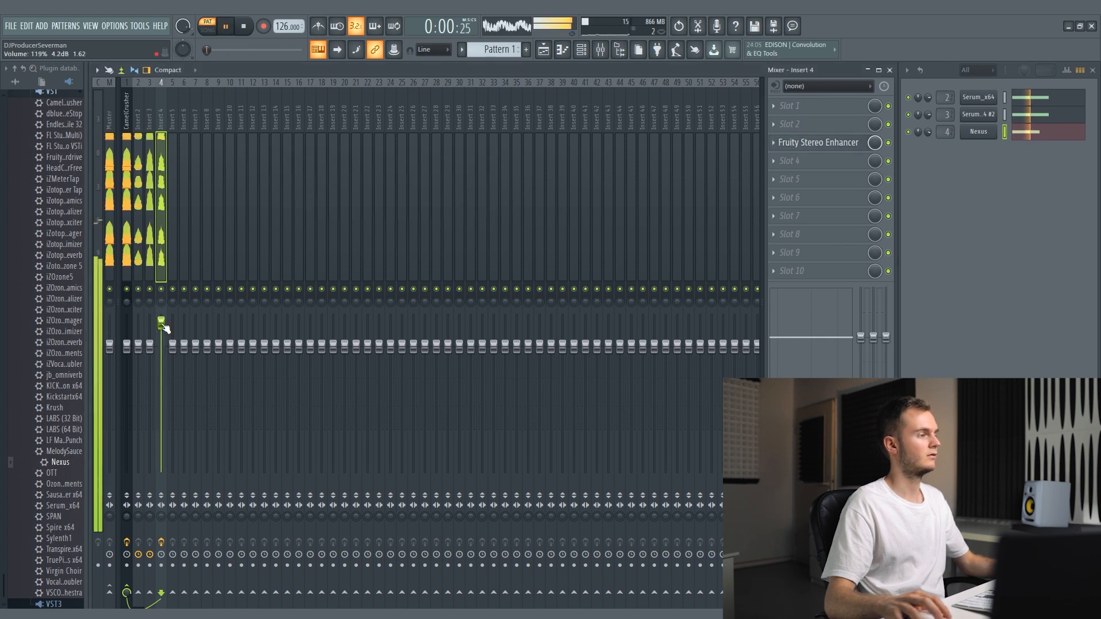
# Raise the volume of insert 4 above unity and audition the layered pattern
pyautogui.moveTo(163, 321); pyautogui.dragTo(163, 327)
pyautogui.press('space')
pyautogui.press('space')
pyautogui.press('space')
# Mute and unmute inserts 2 and 3 during playback to compare the Serum layers with the Nexus layer
pyautogui.click(150, 289)
pyautogui.press('space')
pyautogui.click(138, 289)
pyautogui.press('space')
pyautogui.press('space')
pyautogui.click(149, 290)
pyautogui.click(139, 289)
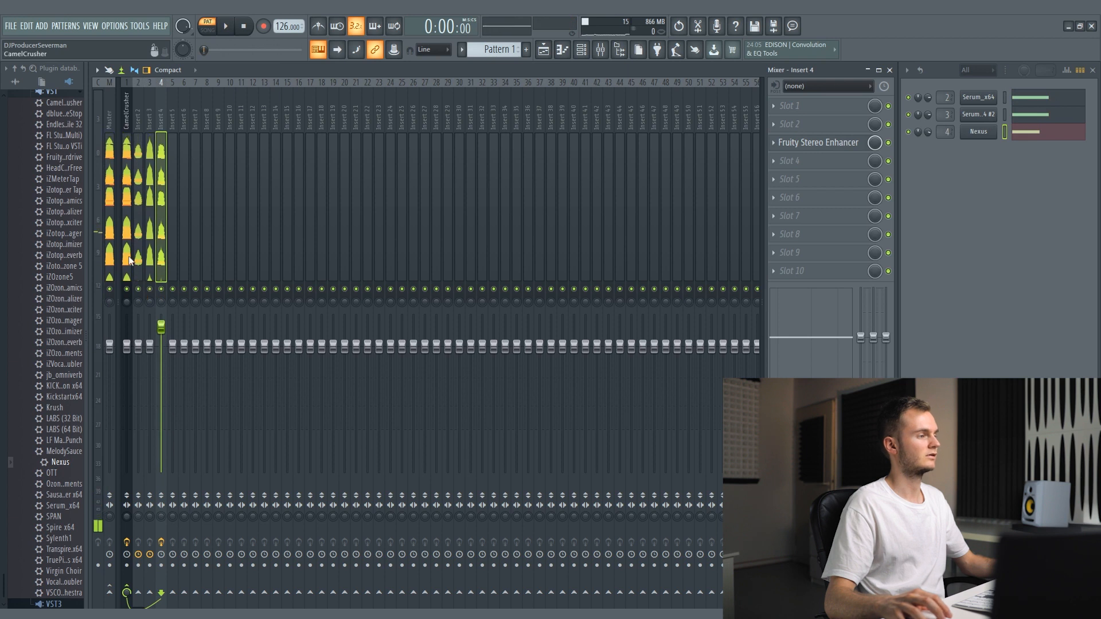
# Check CamelCrusher's patch on mixer insert 1 and lower the mix level of its effect slot
pyautogui.click(127, 255)
pyautogui.click(845, 127)
pyautogui.press('space')
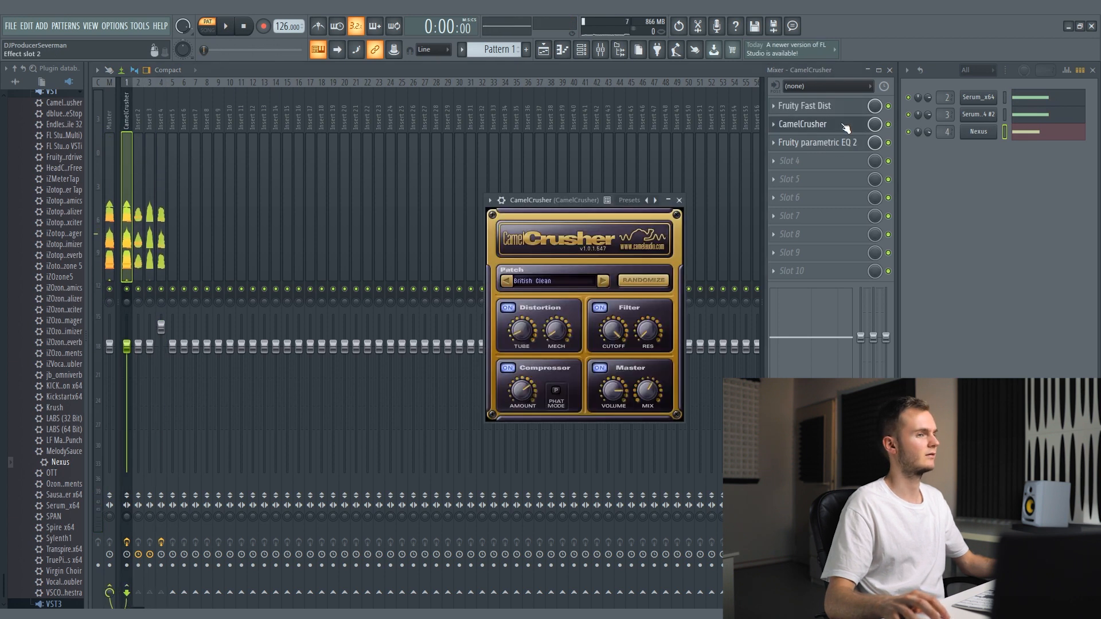
pyautogui.click(863, 125)
pyautogui.scroll(-6, 871, 126)
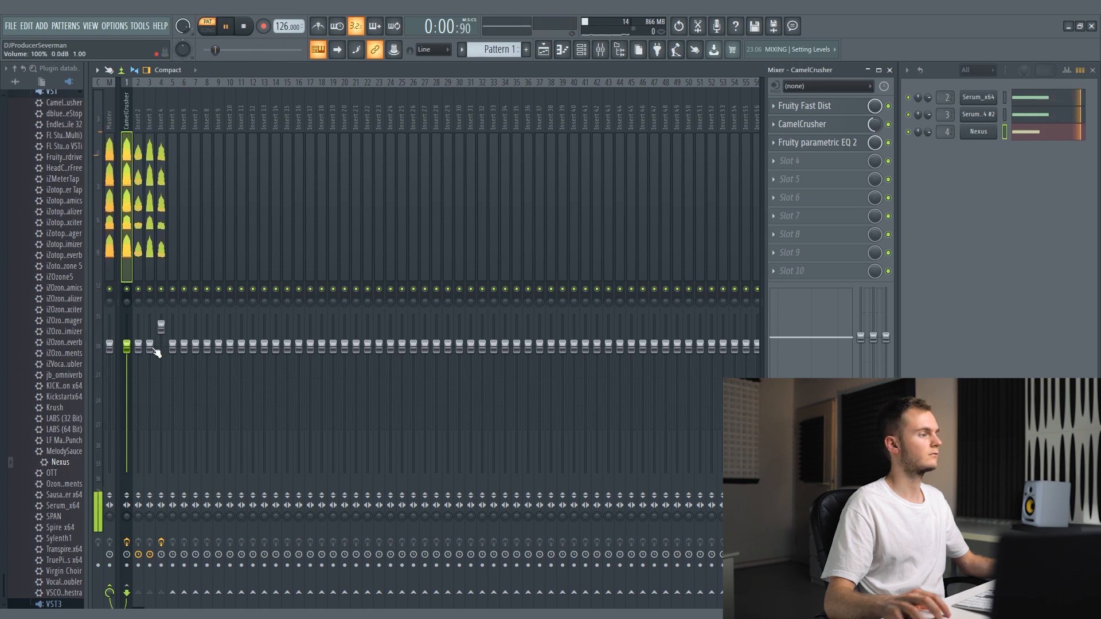
# Lower the mix level of Fruity Fast Dist on insert 1 to 80%, audition the pattern and close the mixer
pyautogui.click(161, 325)
pyautogui.press('space')
pyautogui.click(125, 174)
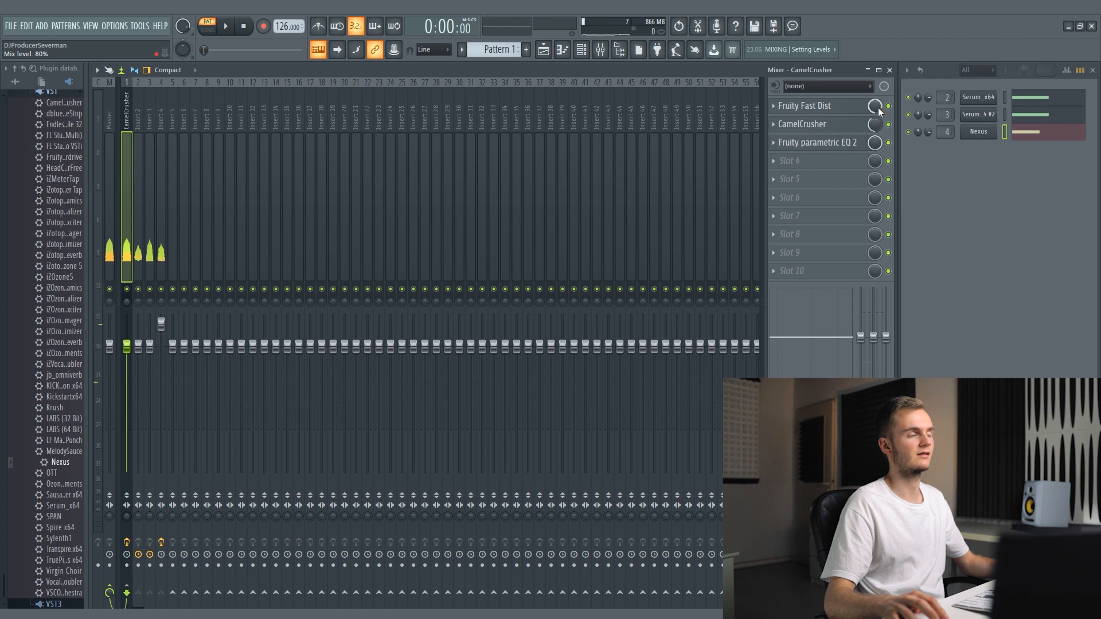
pyautogui.press('space')
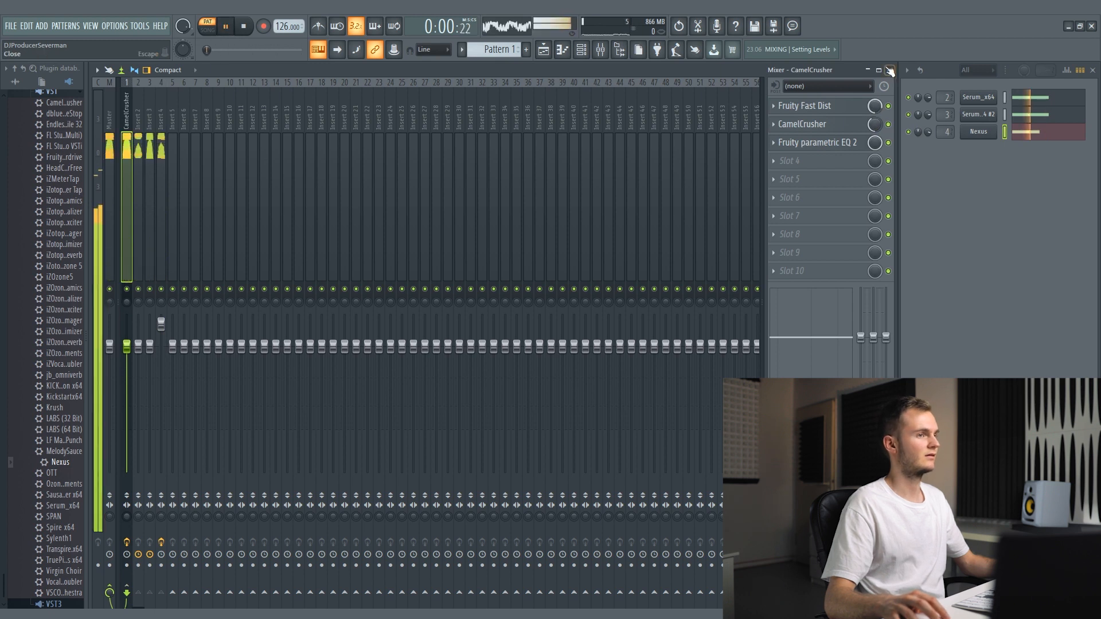
pyautogui.click(889, 69)
pyautogui.press('space')
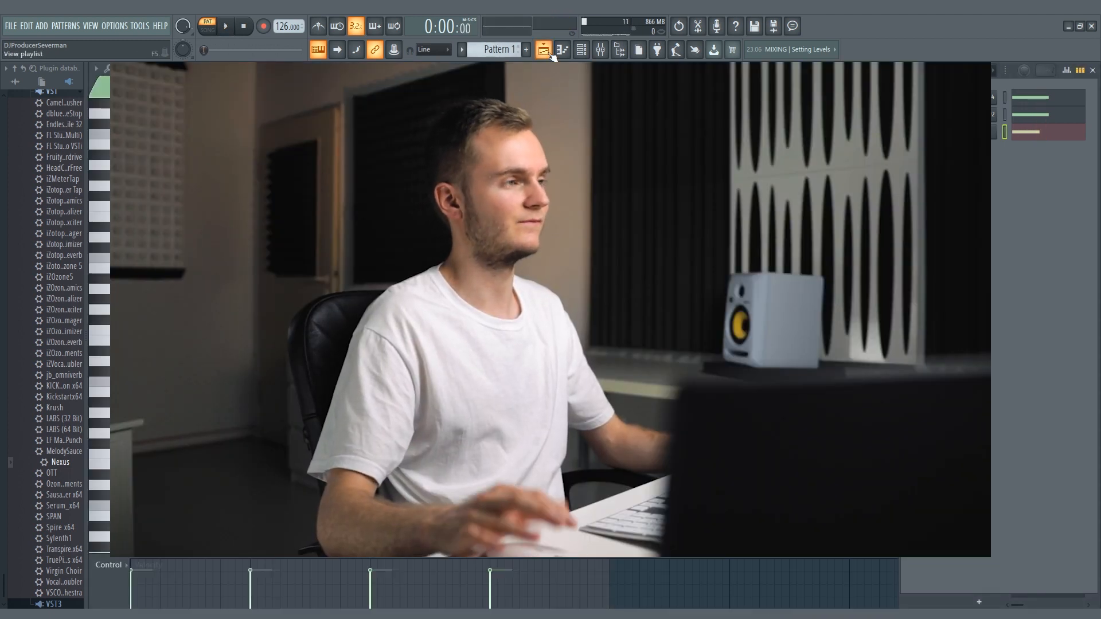
# Open the playlist and place Pattern 1 on Track 1 at bars 1 and 5
pyautogui.click(549, 53)
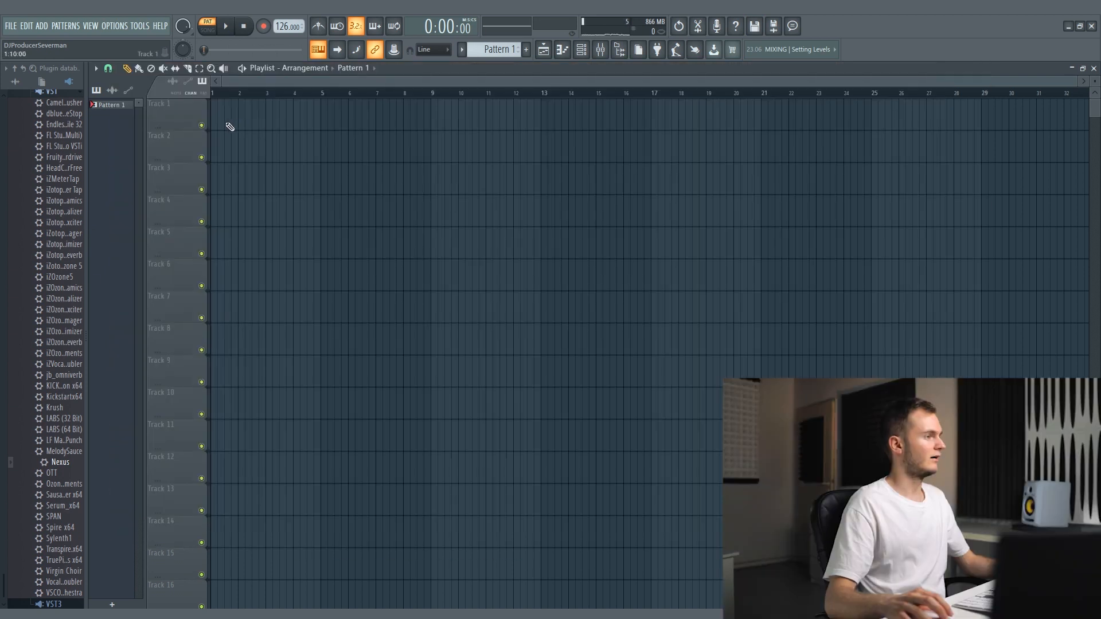
pyautogui.click(235, 120)
pyautogui.click(335, 123)
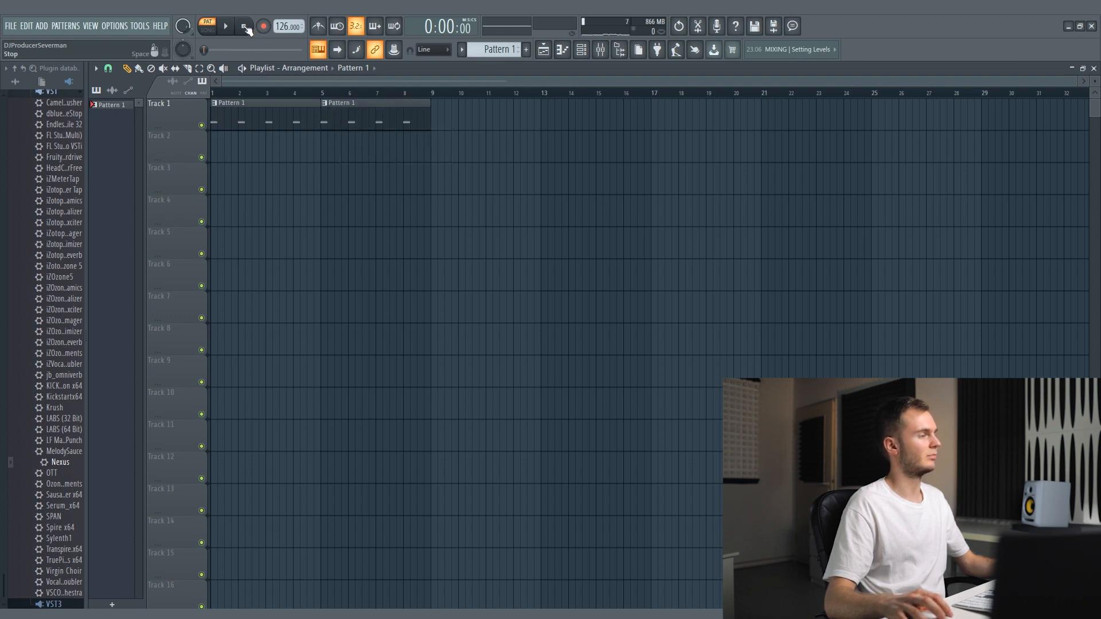
# Load Fruity Reeverb 2 into the fifth effect slot of mixer insert 1
pyautogui.press('F9')
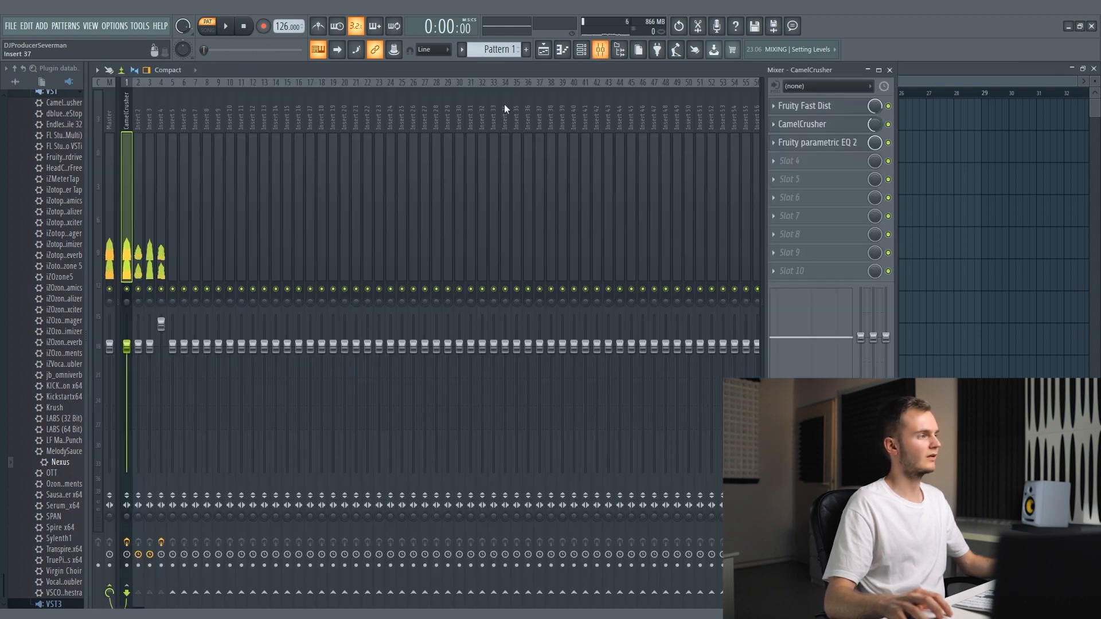
pyautogui.click(809, 184)
pyautogui.click(947, 180)
pyautogui.rightClick(398, 191)
pyautogui.click(412, 200)
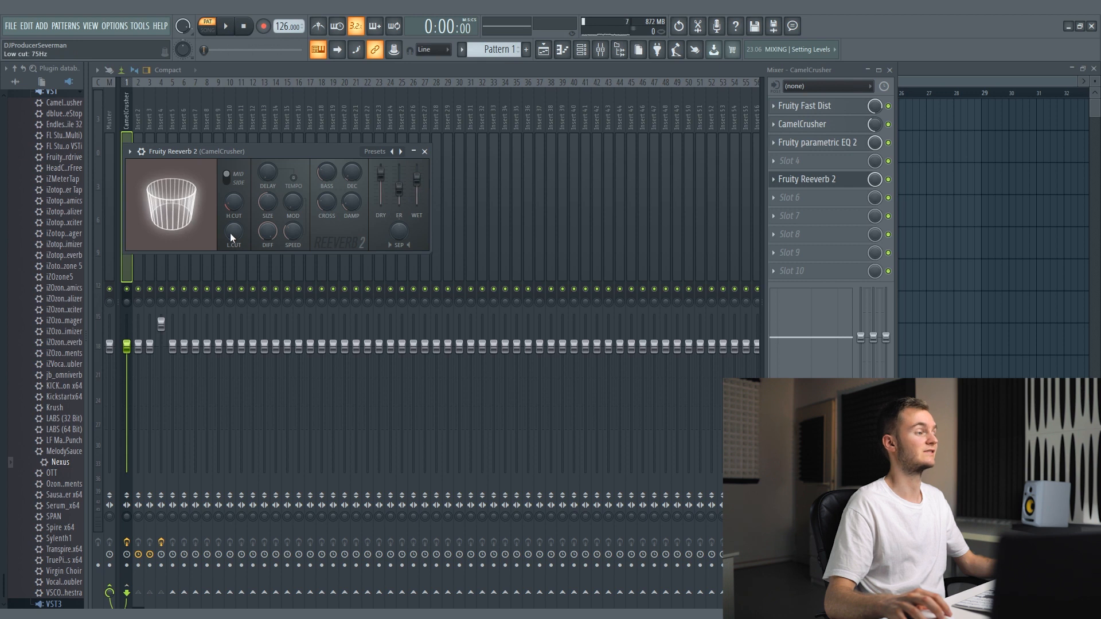
# Set Fruity Reeverb 2's high cut to 12.0 kHz and its diffusion to 0 while auditioning the pattern
pyautogui.press('space')
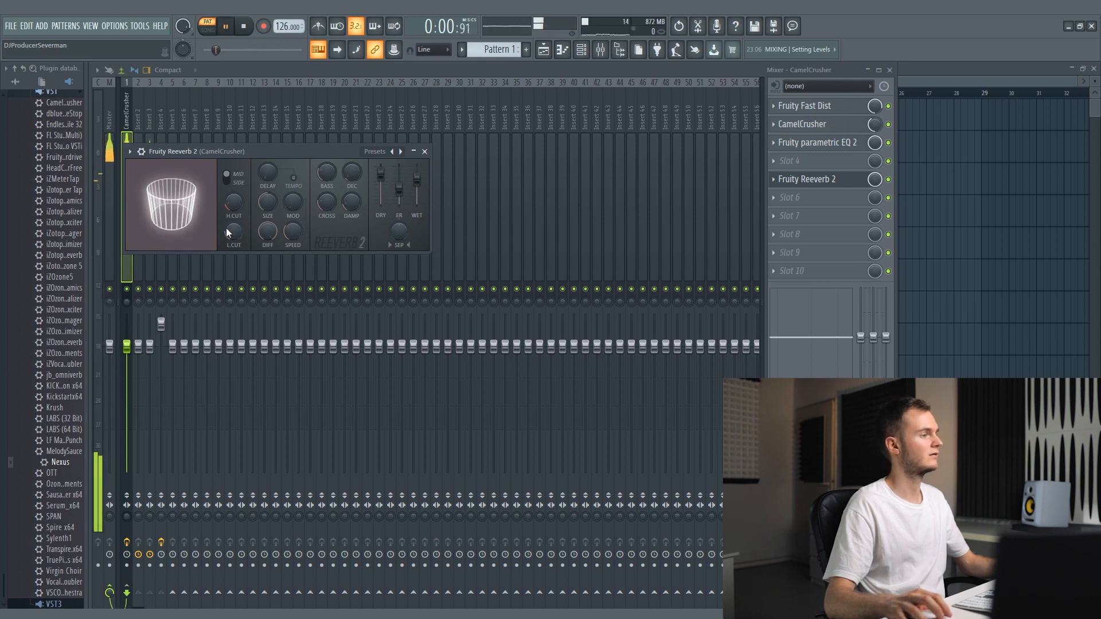
pyautogui.press('space')
pyautogui.press('space')
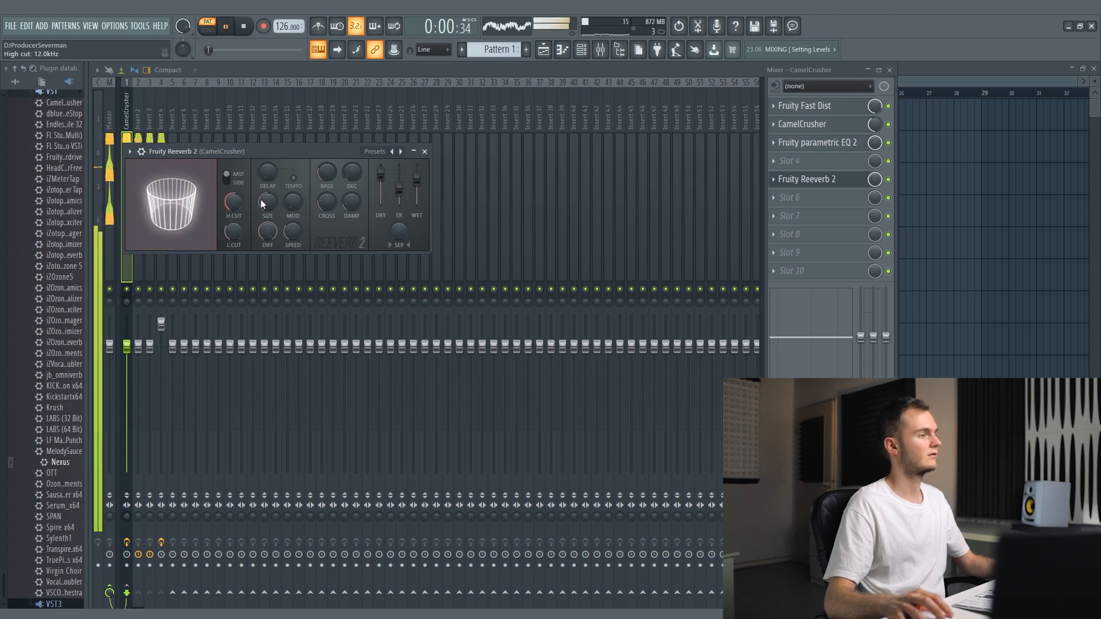
pyautogui.press('space')
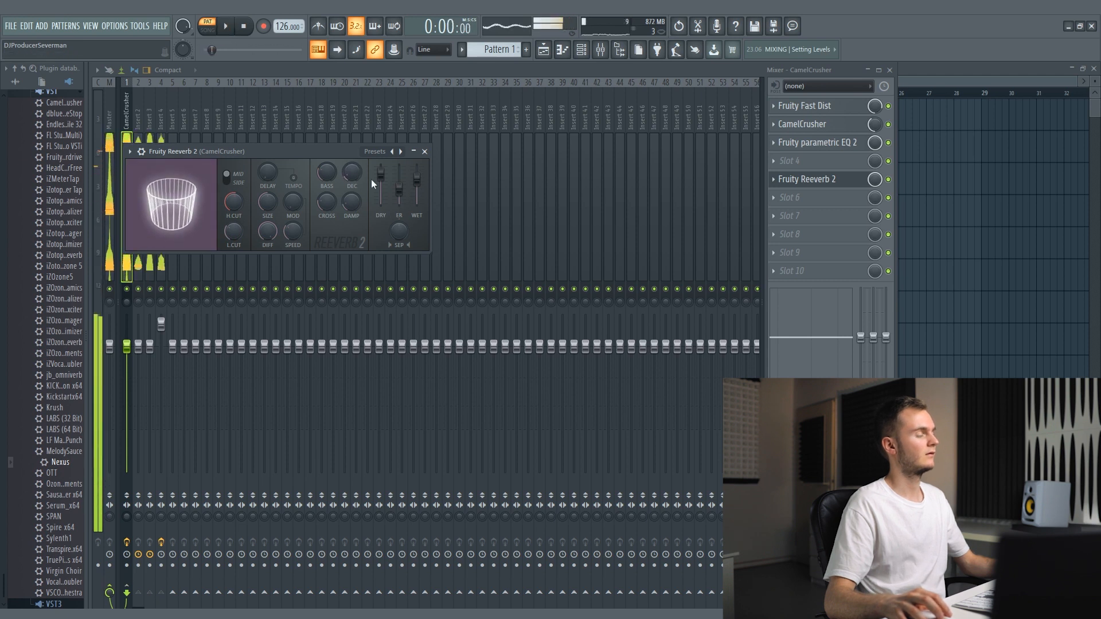
pyautogui.press('space')
pyautogui.moveTo(285, 152); pyautogui.dragTo(475, 145)
pyautogui.moveTo(458, 229); pyautogui.dragTo(458, 269)
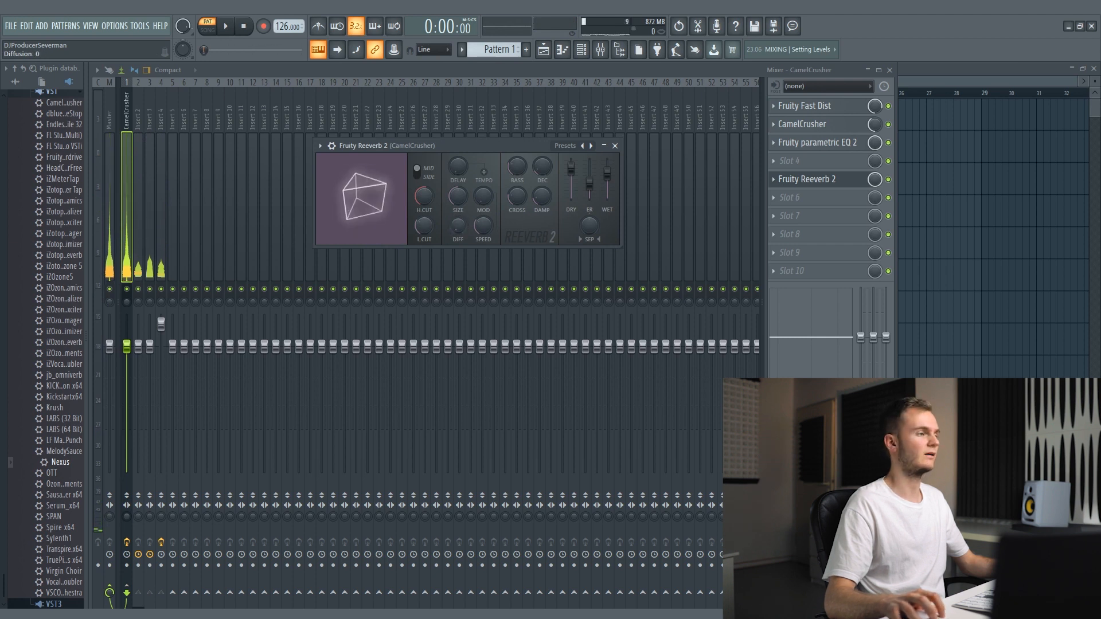
# Try lowering Fruity Reeverb 2's dry level and diffusion while auditioning the pattern
pyautogui.moveTo(481, 146); pyautogui.dragTo(452, 153)
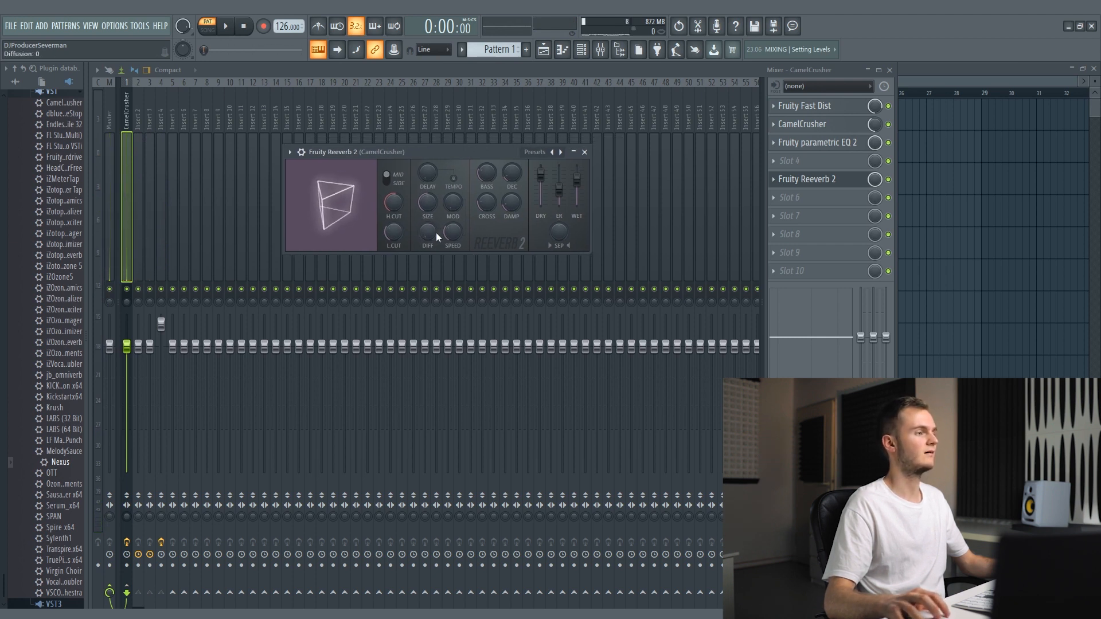
pyautogui.press('space')
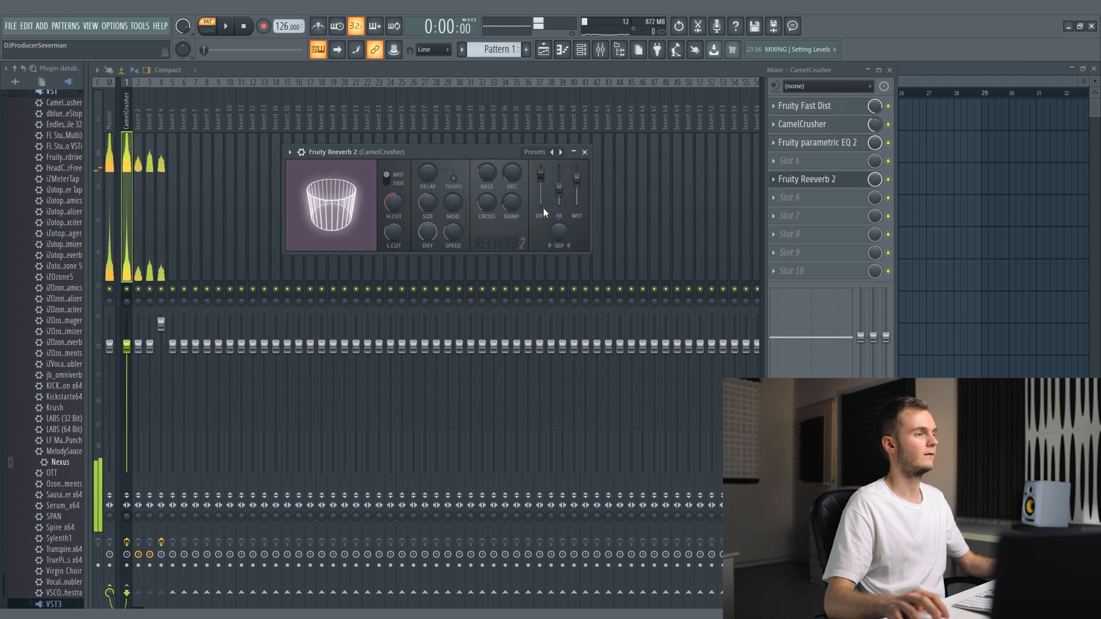
pyautogui.moveTo(540, 174); pyautogui.dragTo(540, 205)
pyautogui.moveTo(436, 230); pyautogui.dragTo(436, 287)
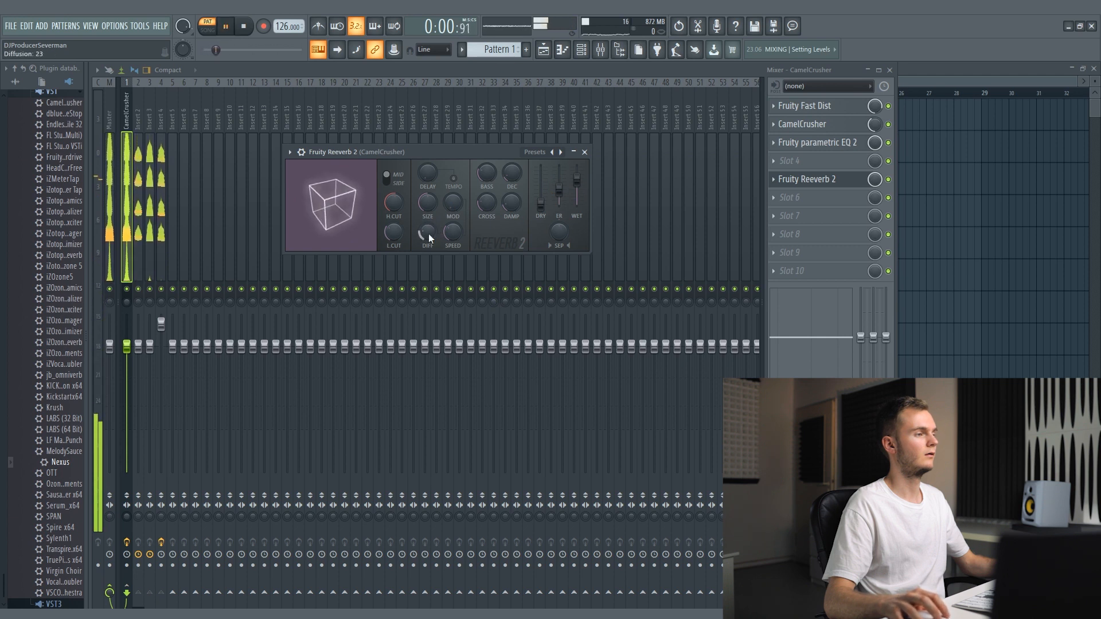
pyautogui.press('space')
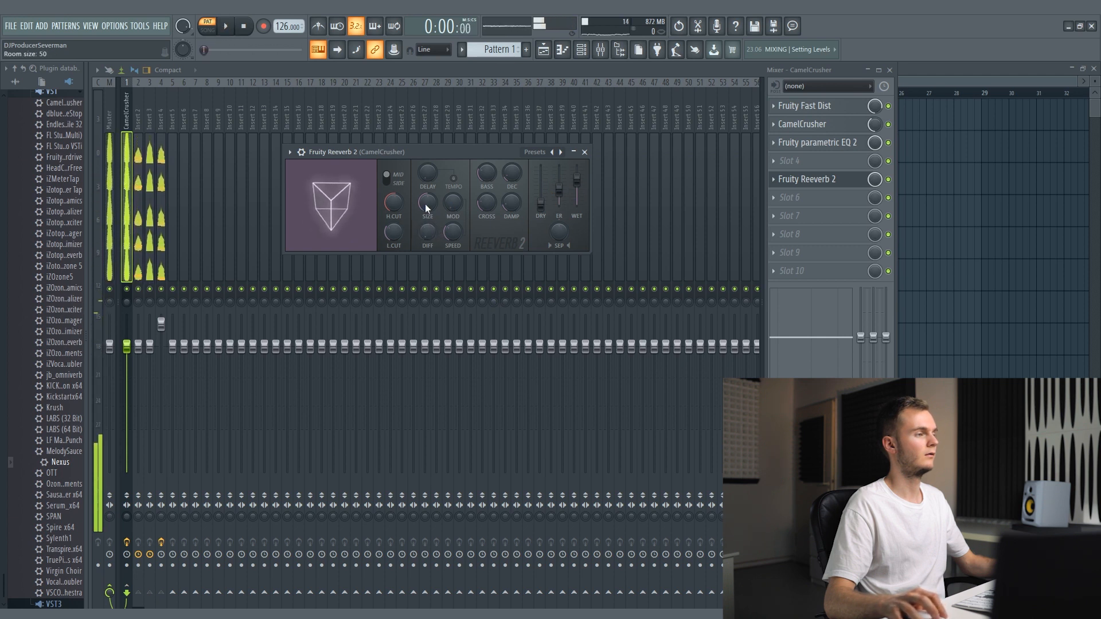
pyautogui.press('space')
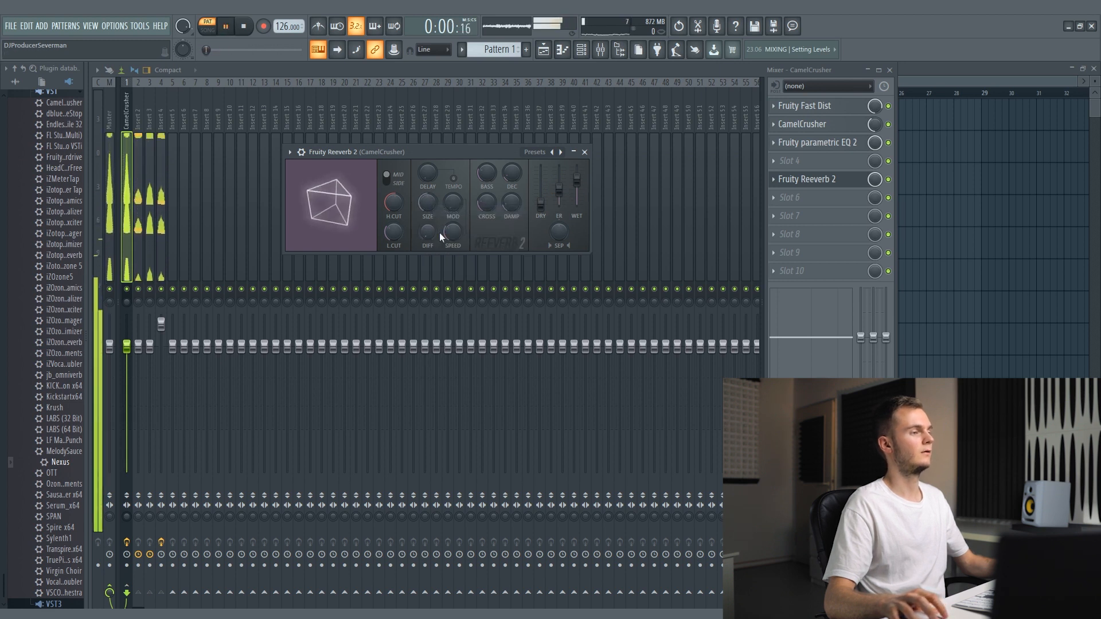
# Reset Fruity Reeverb 2's dry level, create an automation clip for its wet level and return to the playlist
pyautogui.rightClick(543, 205)
pyautogui.click(561, 211)
pyautogui.rightClick(580, 182)
pyautogui.click(614, 268)
pyautogui.click(829, 180)
pyautogui.click(890, 69)
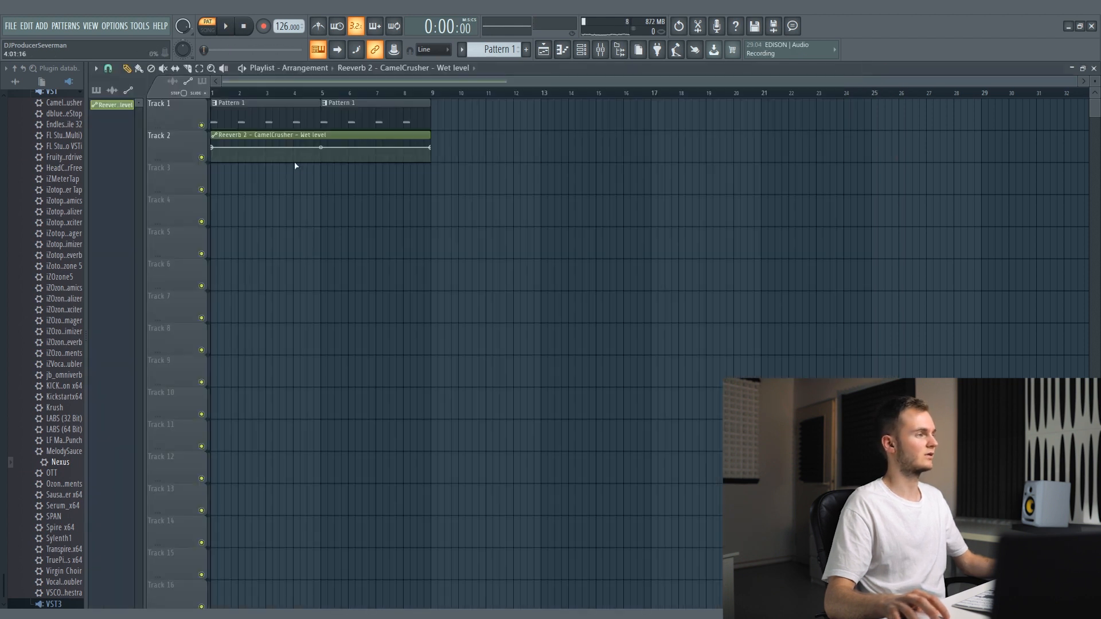
# Set the wet level automation's start point to 0% and add a ramp to about 79% at 1:05:00 that drops back to zero
pyautogui.scroll(2, 217, 94)
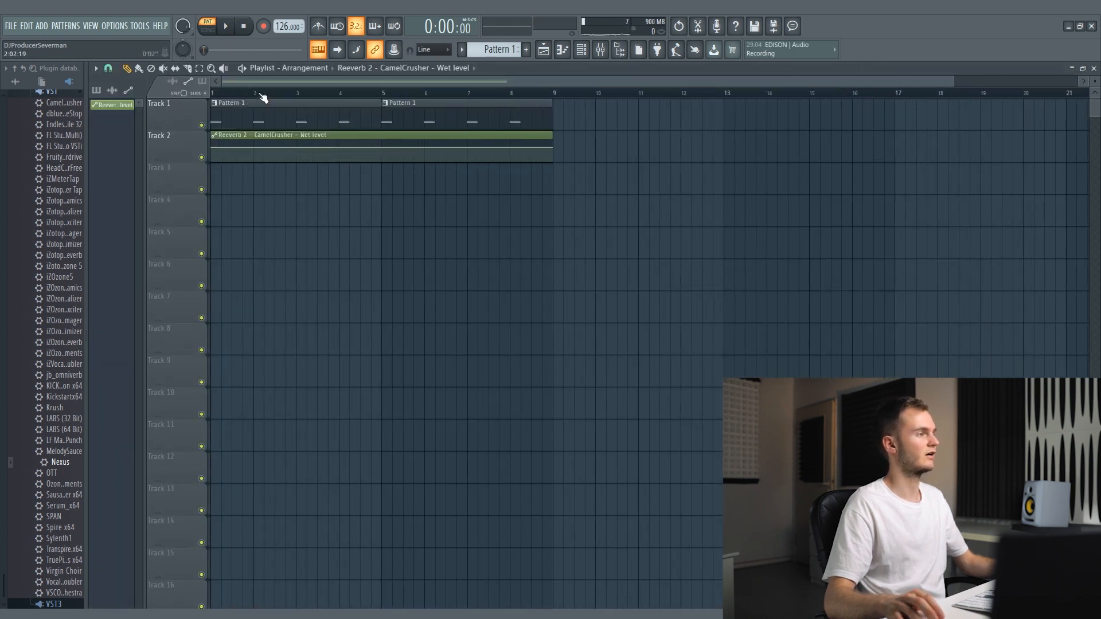
pyautogui.scroll(2, 262, 97)
pyautogui.moveTo(211, 150); pyautogui.dragTo(208, 177)
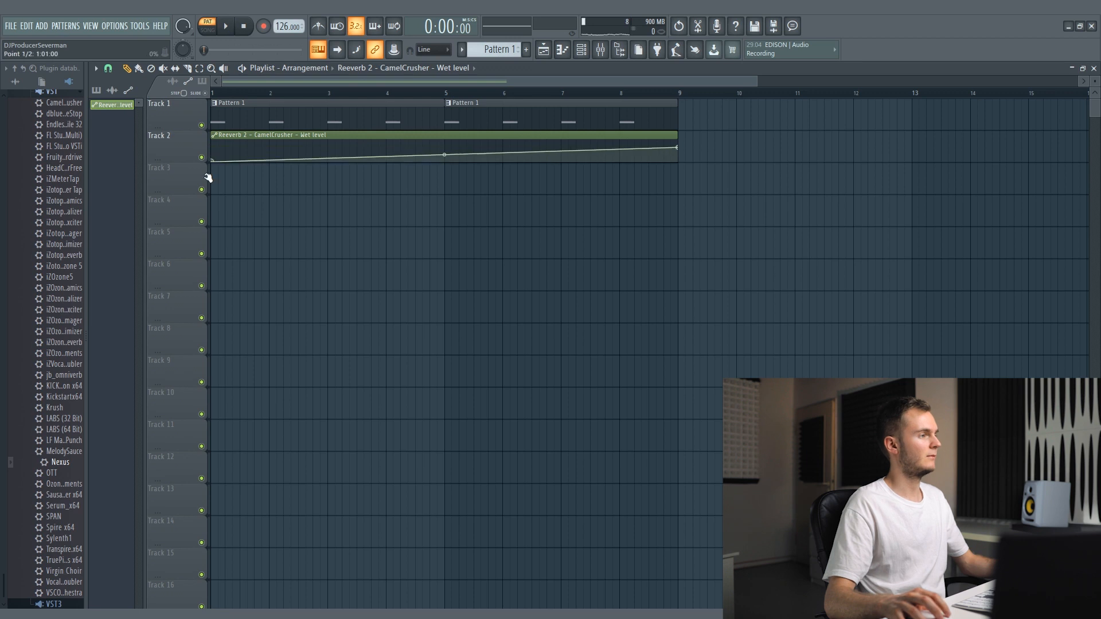
pyautogui.rightClick(229, 150)
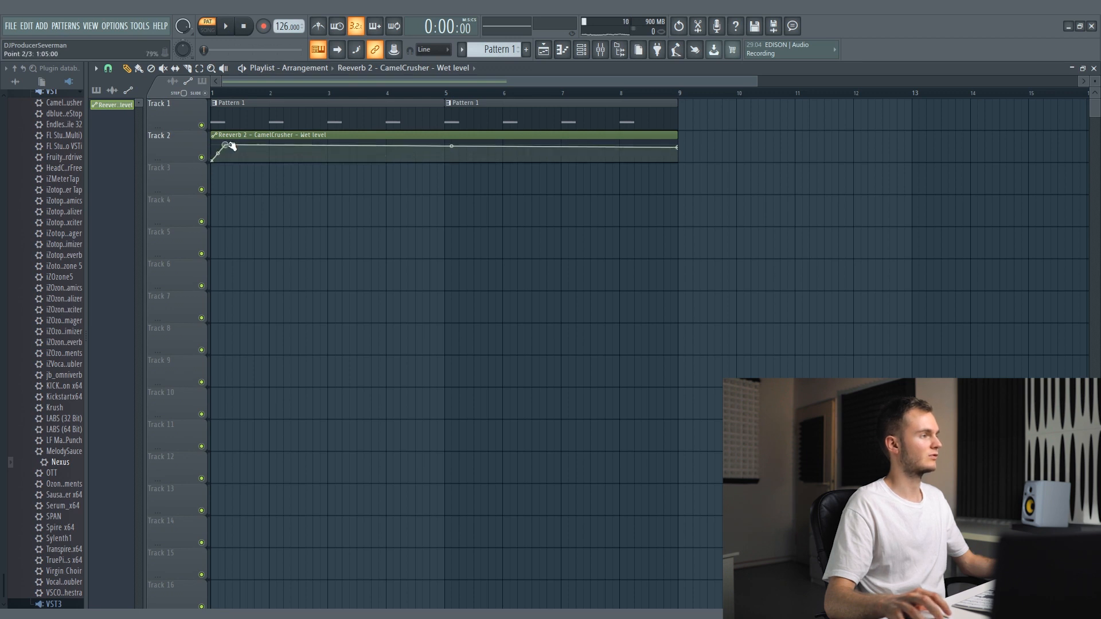
pyautogui.rightClick(231, 160)
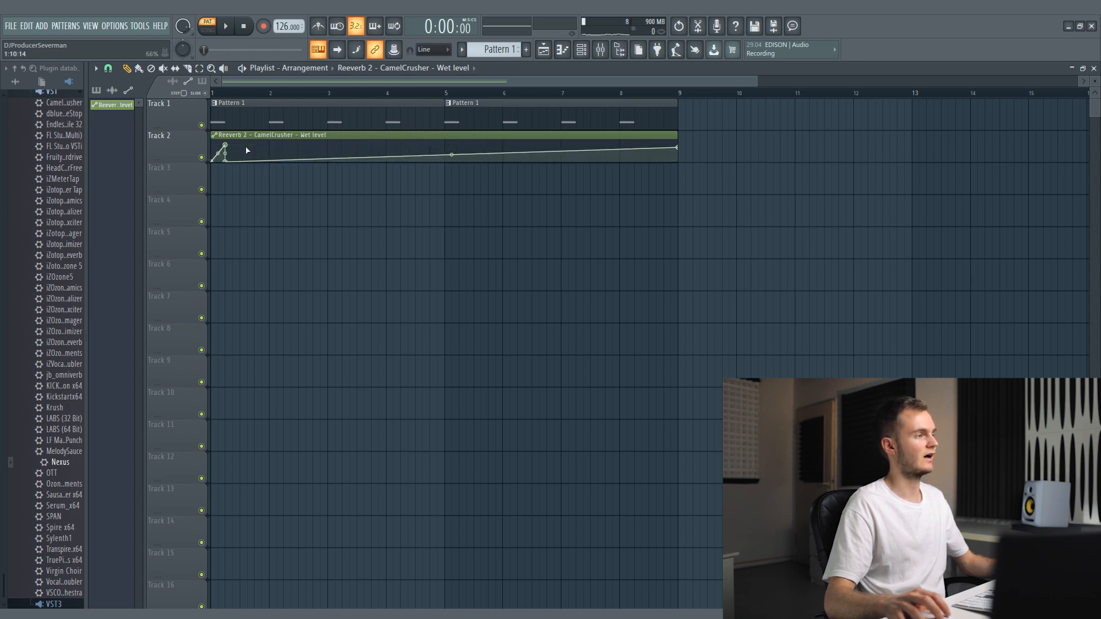
# Add progressively lower ramps through the rest of bar 1 and delete the original end point of the wet level automation clip
pyautogui.rightClick(241, 148)
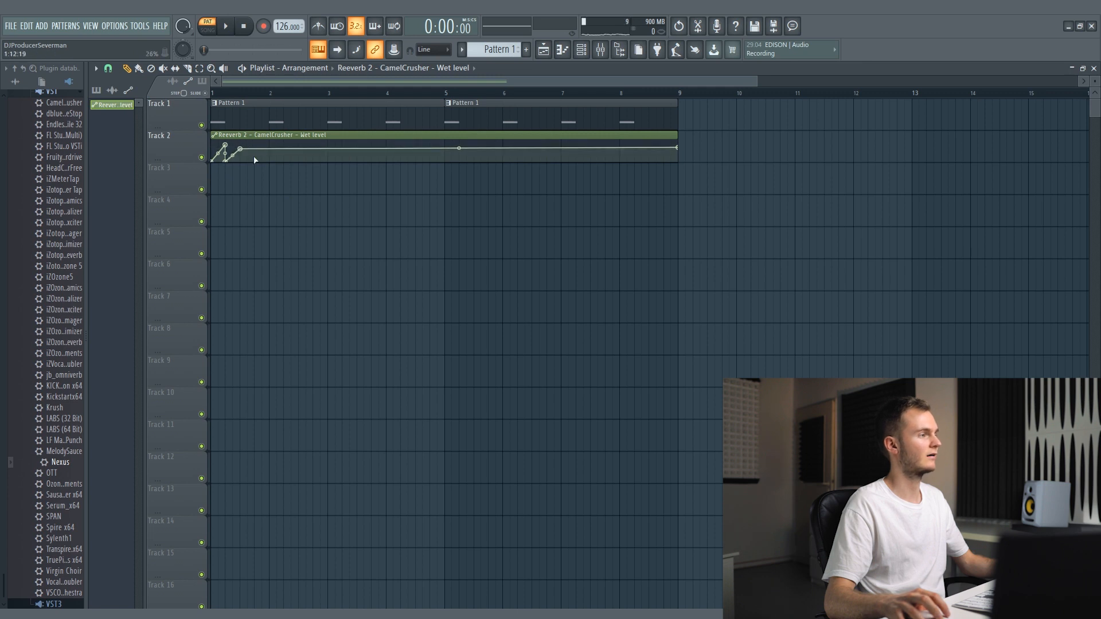
pyautogui.rightClick(256, 161)
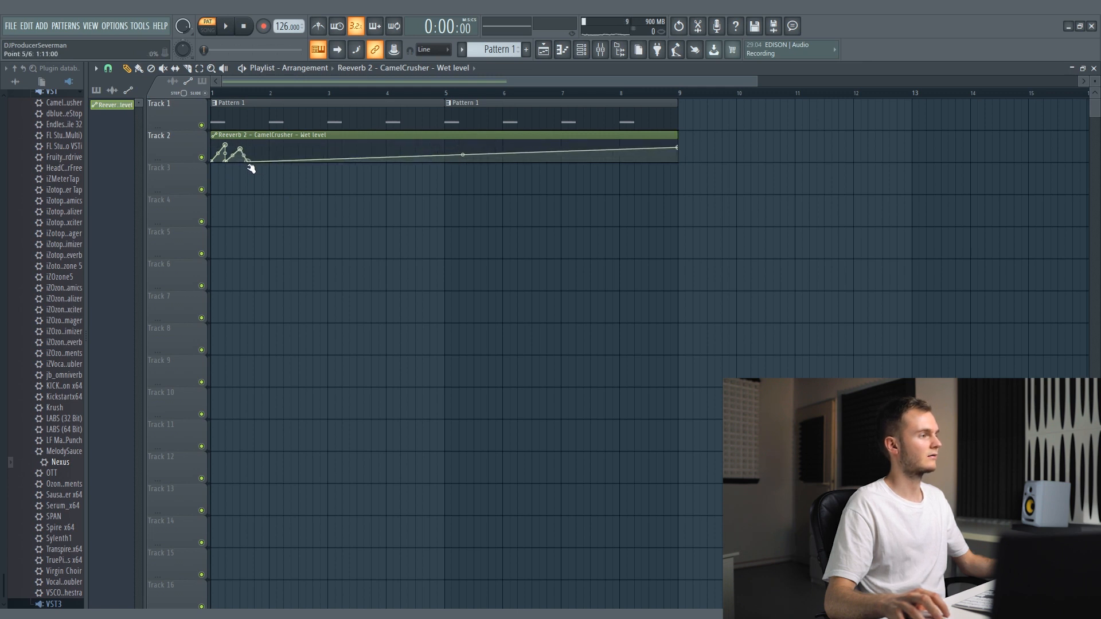
pyautogui.rightClick(257, 153)
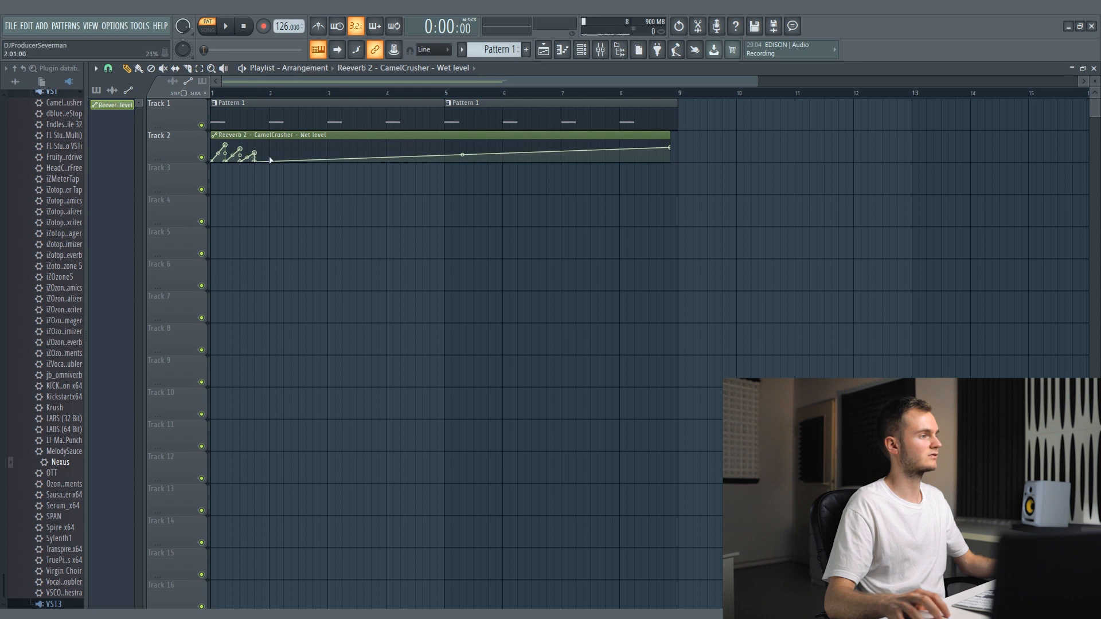
pyautogui.rightClick(668, 148)
pyautogui.click(692, 165)
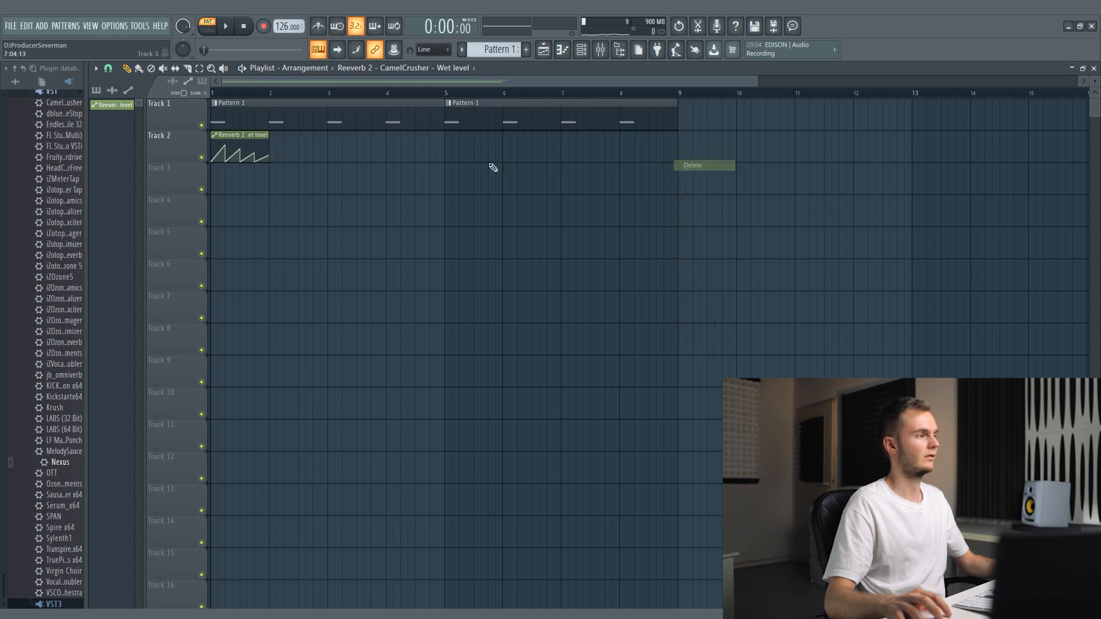
# Repeat the one-bar wet level automation clip on Track 2 through bar 8 and start playback
pyautogui.moveTo(272, 140)
pyautogui.mouseDown()
pyautogui.moveTo(700, 172)
pyautogui.moveTo(711, 160)
pyautogui.mouseUp()
pyautogui.rightClick(291, 140)
pyautogui.press('space')
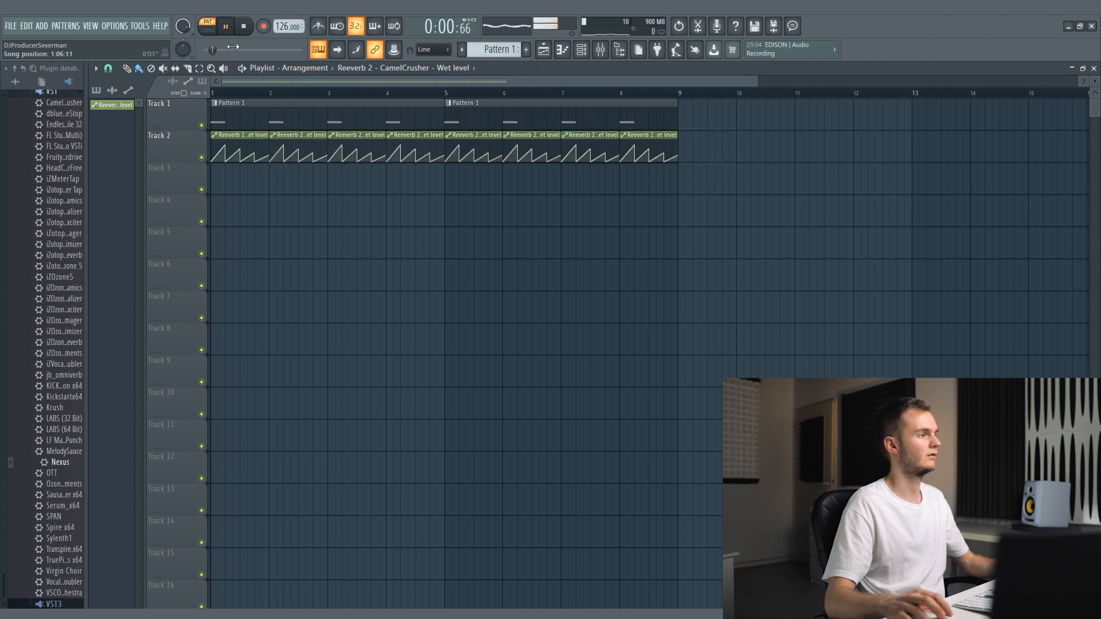
# Delete the second Pattern 1 clip and the automation clips from bar 5 onward, and play the arrangement in song mode
pyautogui.rightClick(504, 115)
pyautogui.rightClick(475, 144)
pyautogui.press('space')
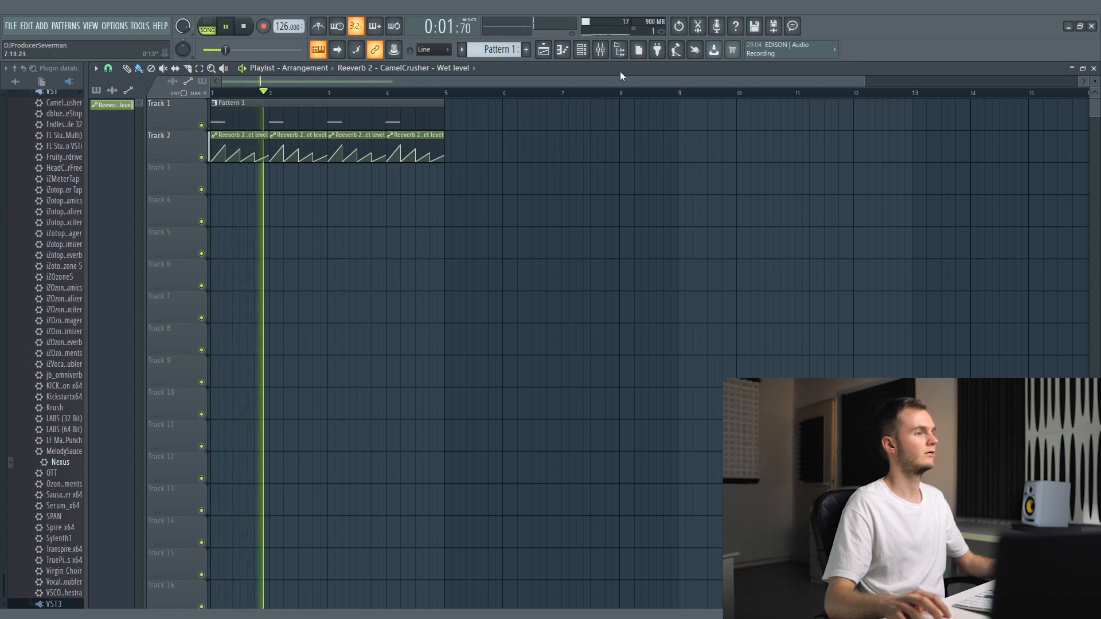
# Adjust Fruity Reeverb 2's diffusion and set its decay time to 6.6 sec while auditioning the arrangement
pyautogui.click(602, 50)
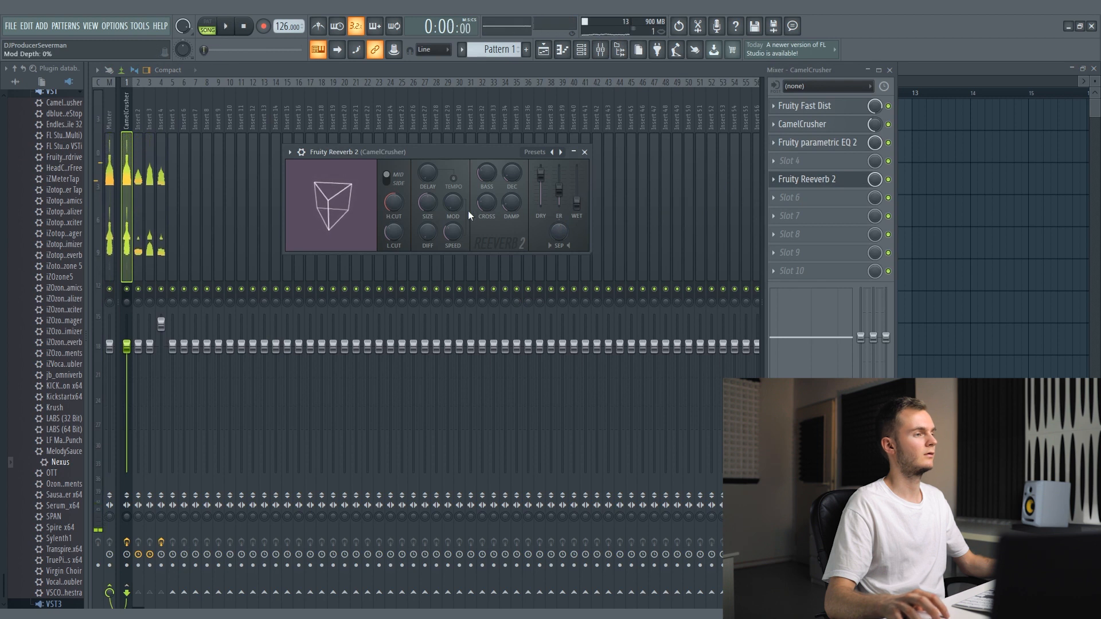
pyautogui.press('space')
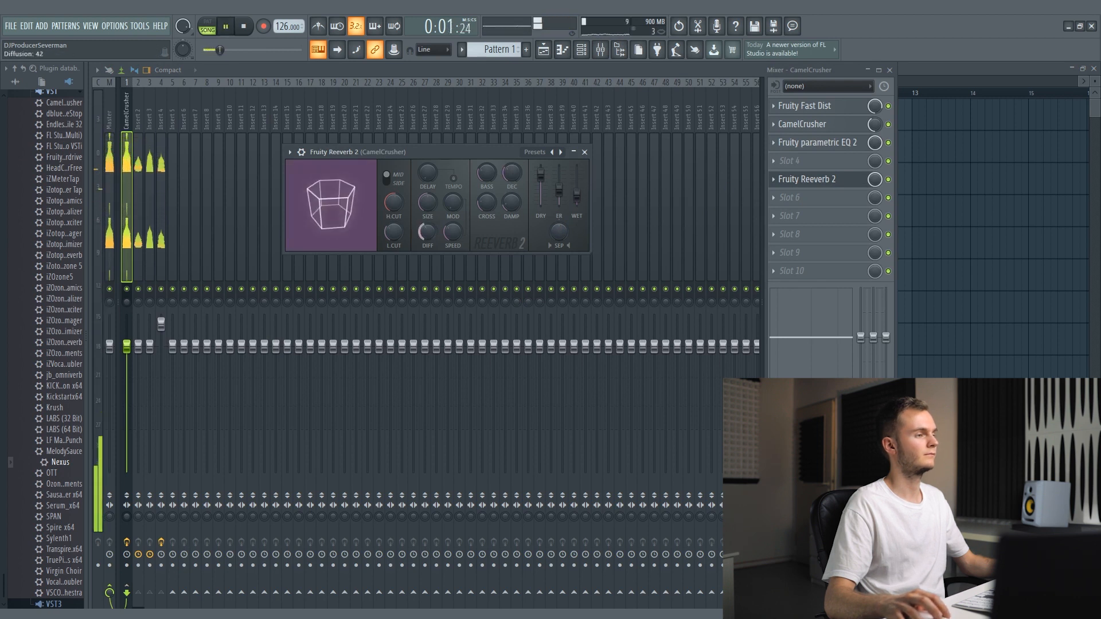
pyautogui.press('space')
pyautogui.press('space')
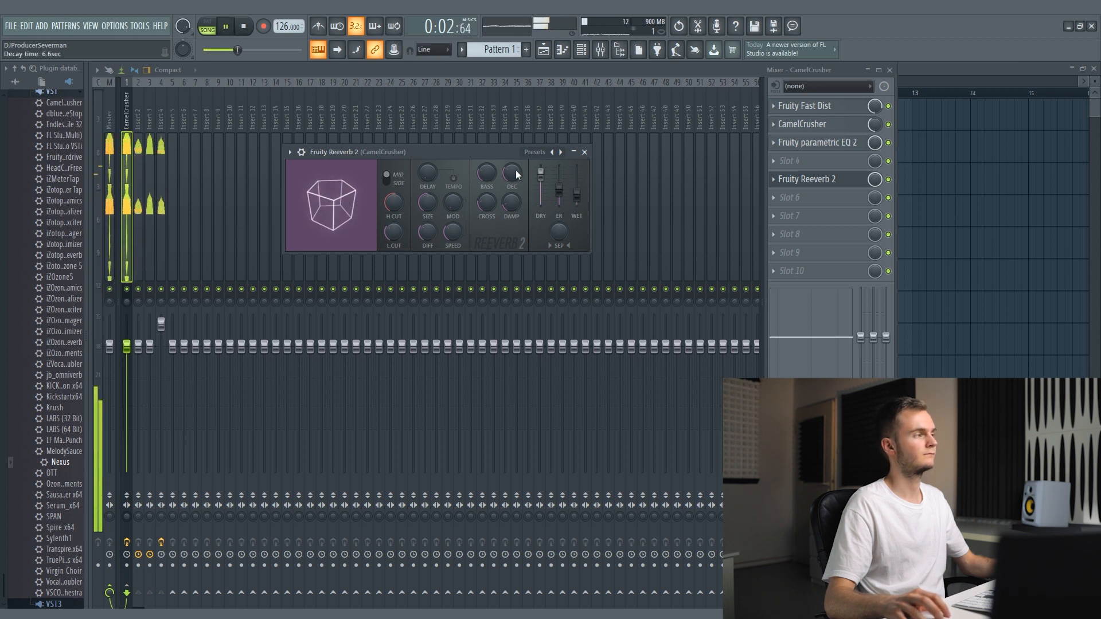
pyautogui.click(803, 178)
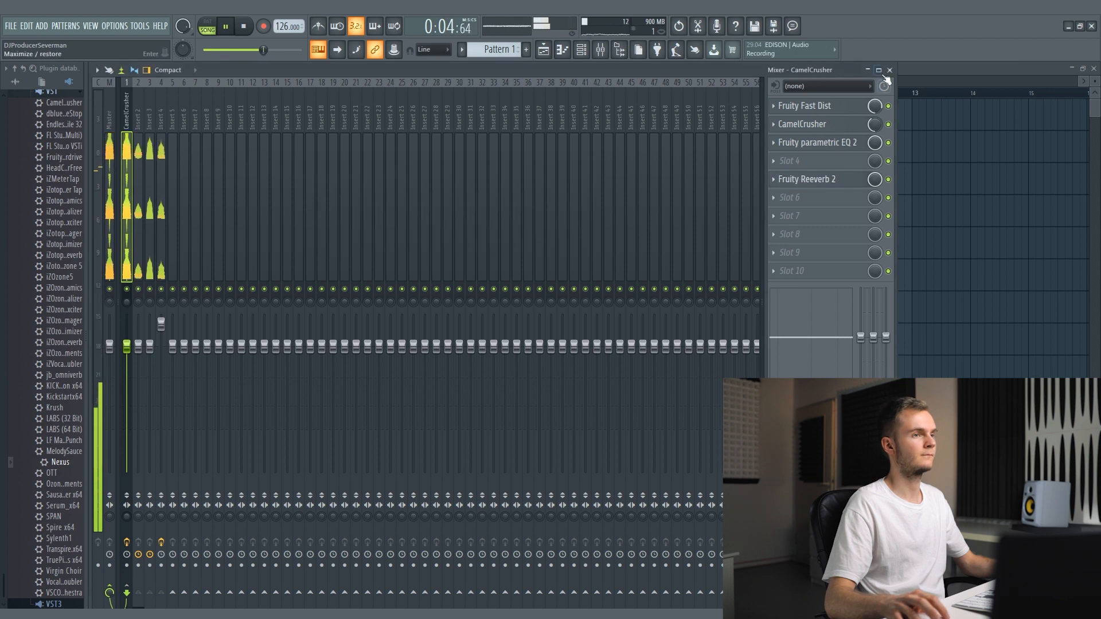
# Audition the arrangement while checking the wet level automation, the mixer and the layers in the channel rack
pyautogui.click(889, 70)
pyautogui.press('space')
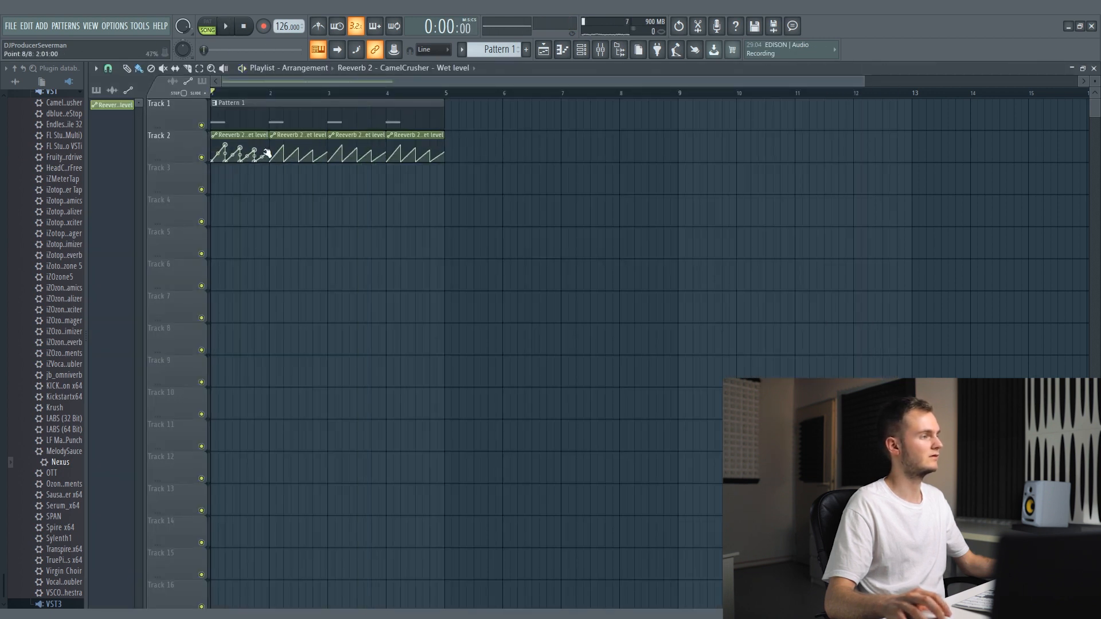
pyautogui.press('space')
pyautogui.click(600, 50)
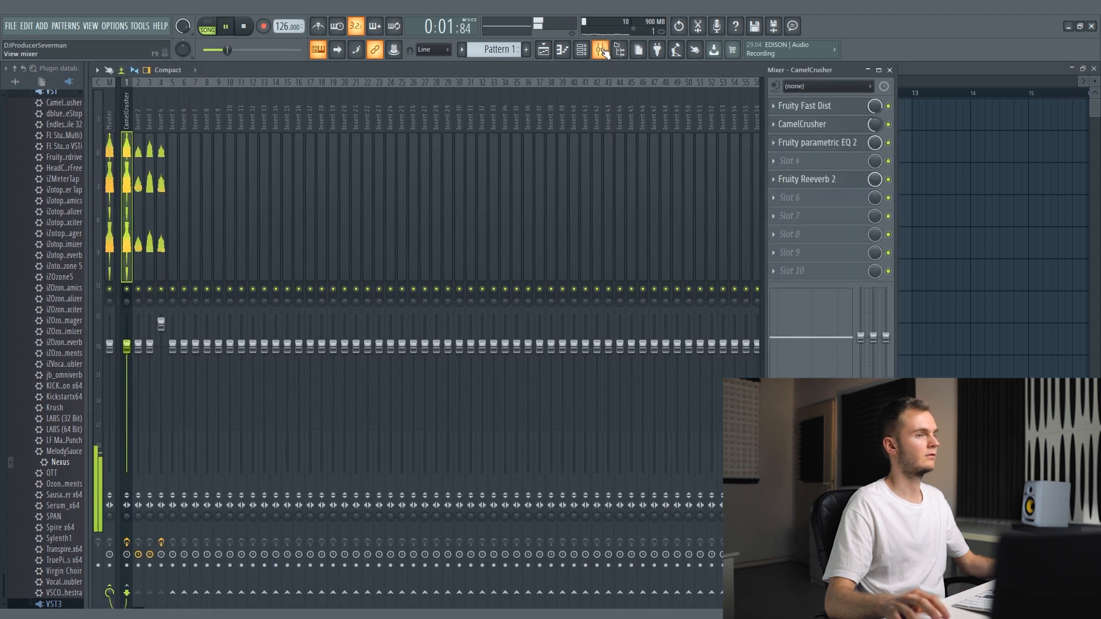
pyautogui.press('space')
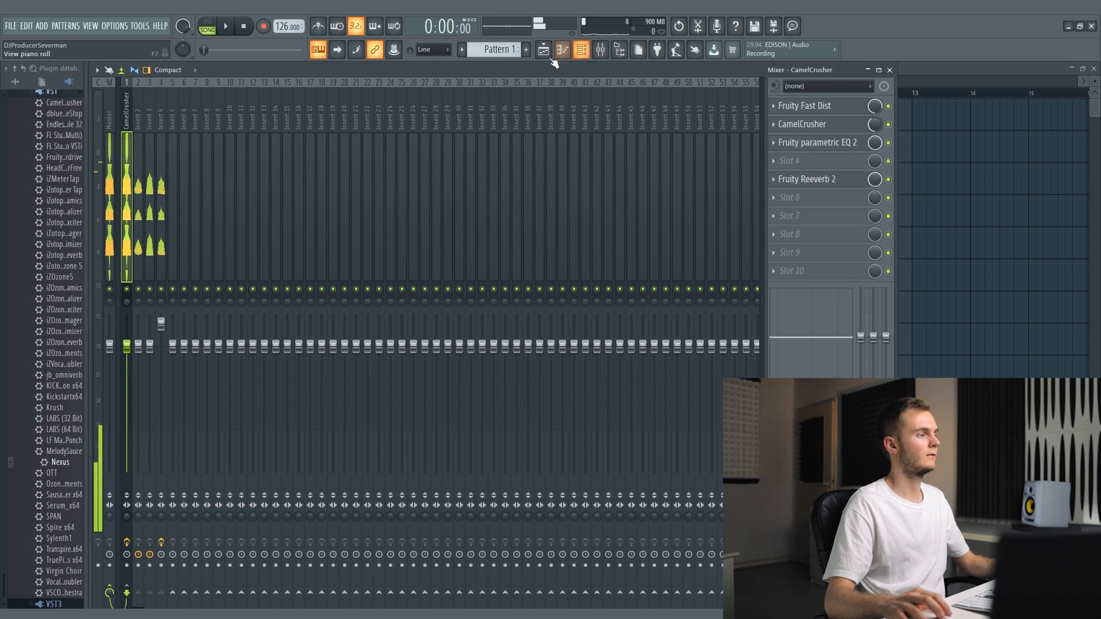
pyautogui.click(581, 52)
pyautogui.press('space')
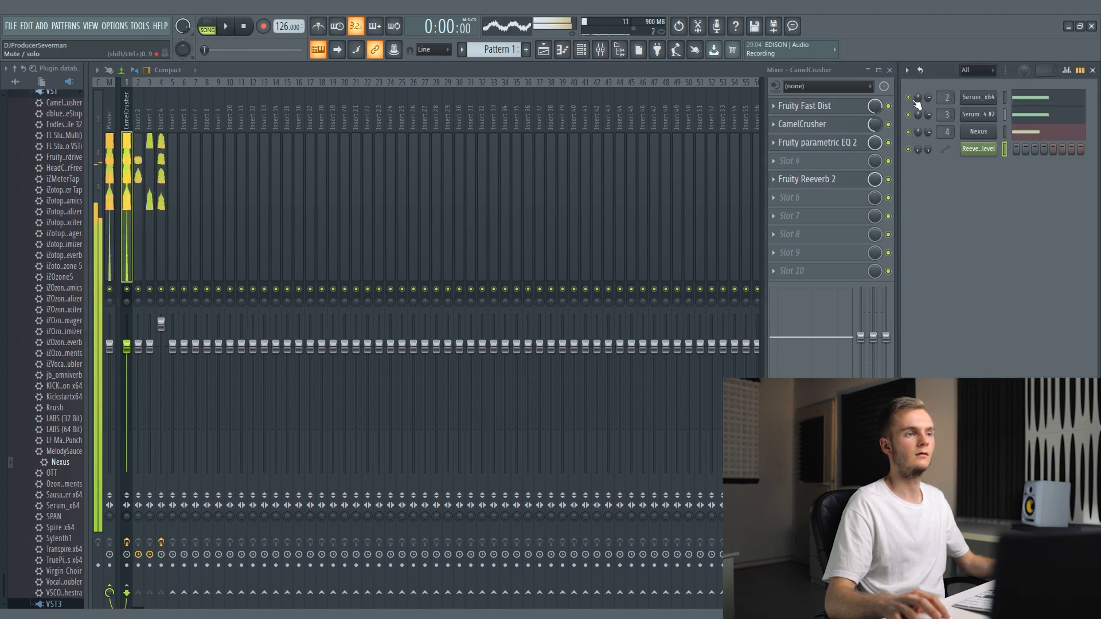
pyautogui.scroll(3, 927, 98)
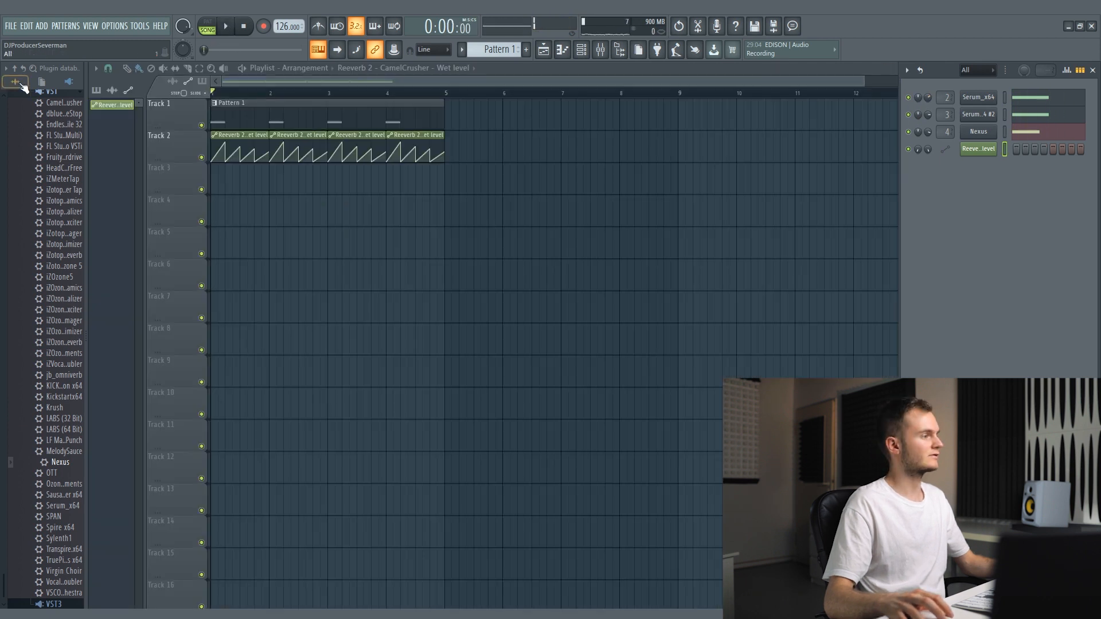
# Place the sample Ofive - Bang House - Kick 06 on every beat of bars 1 to 4 on Track 3
pyautogui.click(21, 84)
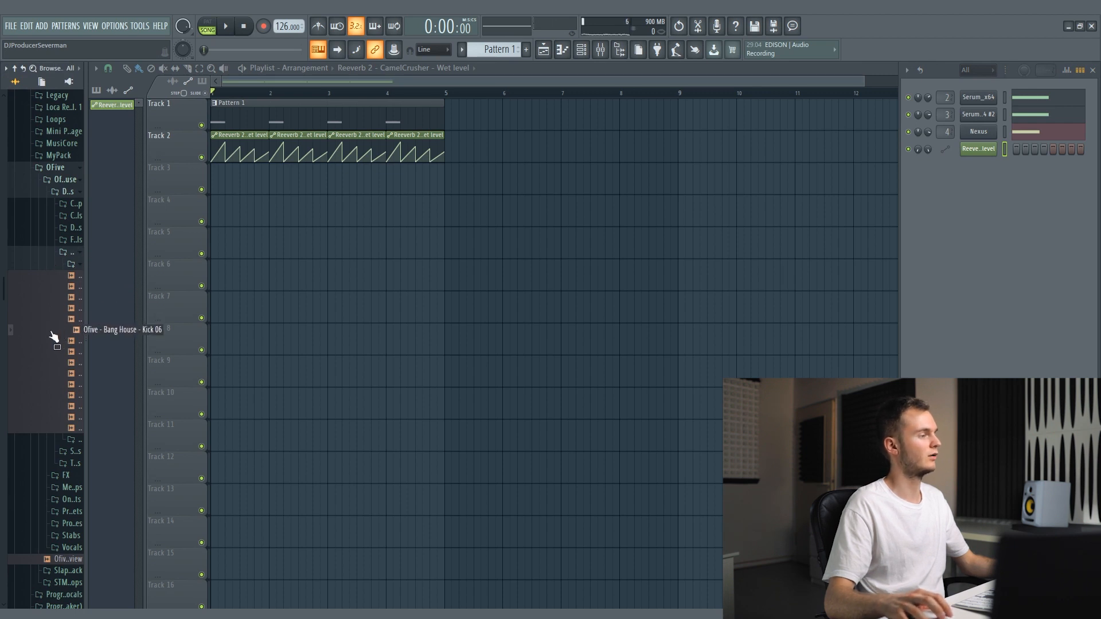
pyautogui.moveTo(425, 183); pyautogui.dragTo(439, 183)
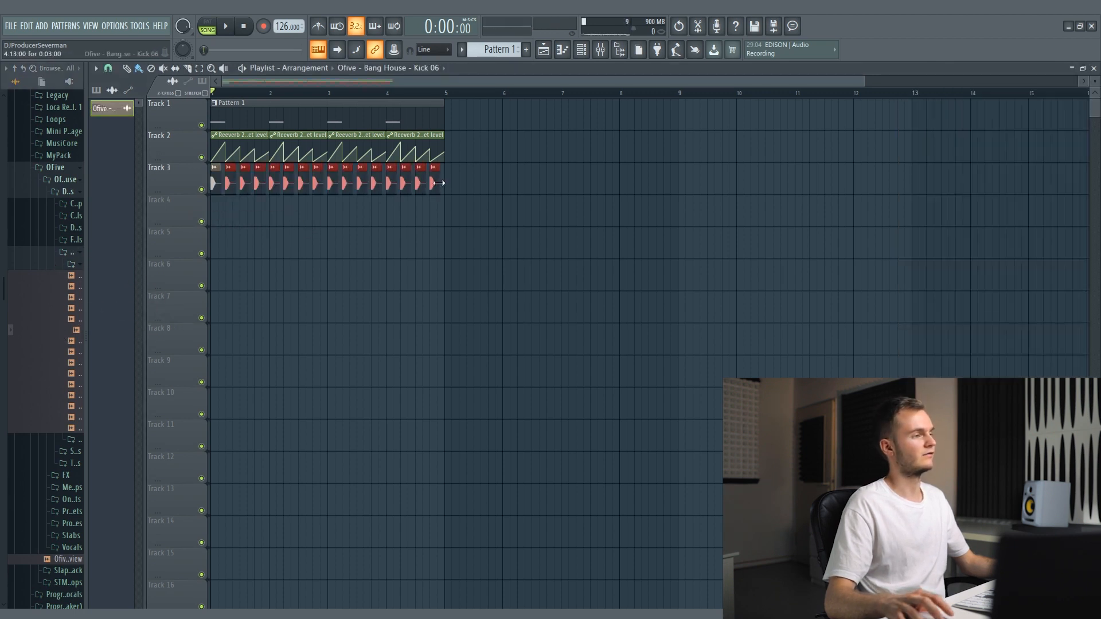
pyautogui.scroll(-1, 361, 151)
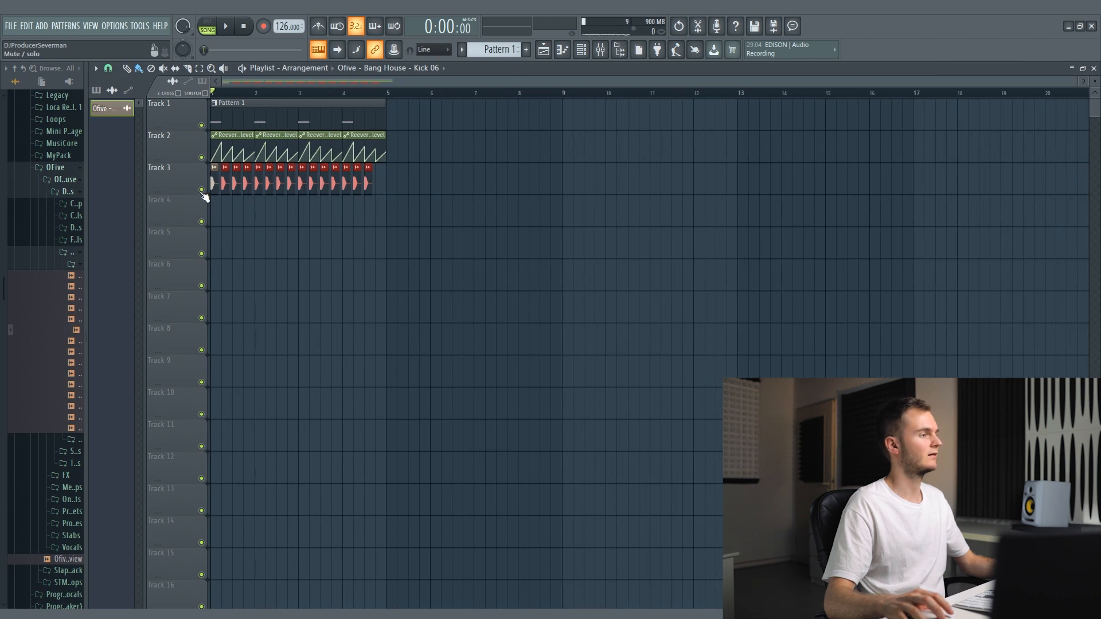
# Load Kickstartx64 from the plugin database into the seventh effect slot of mixer insert 1
pyautogui.press('F9')
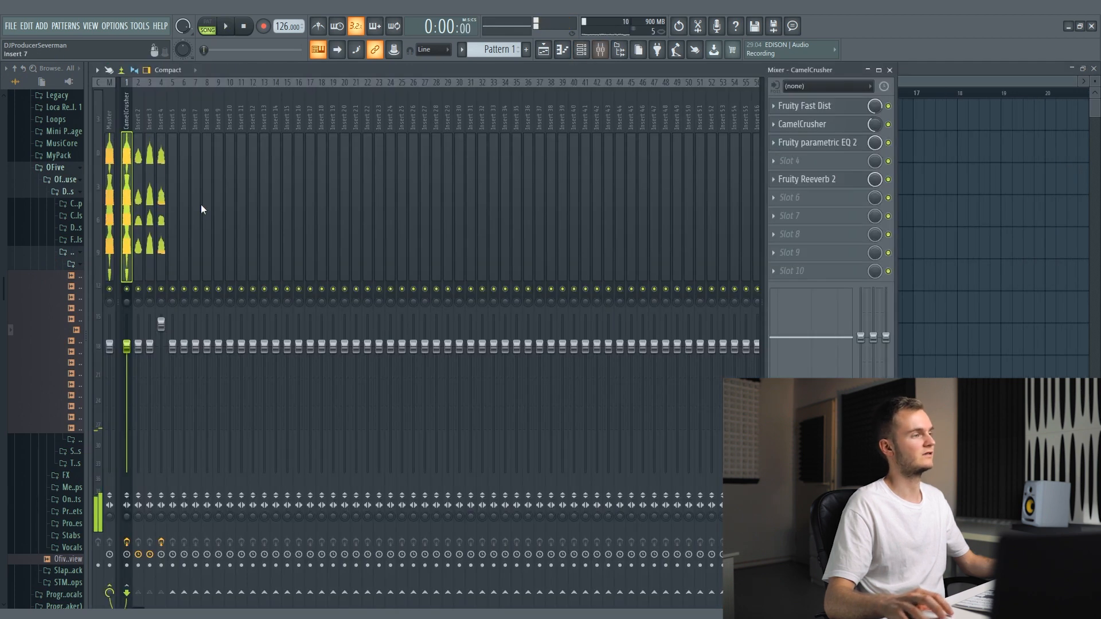
pyautogui.click(68, 81)
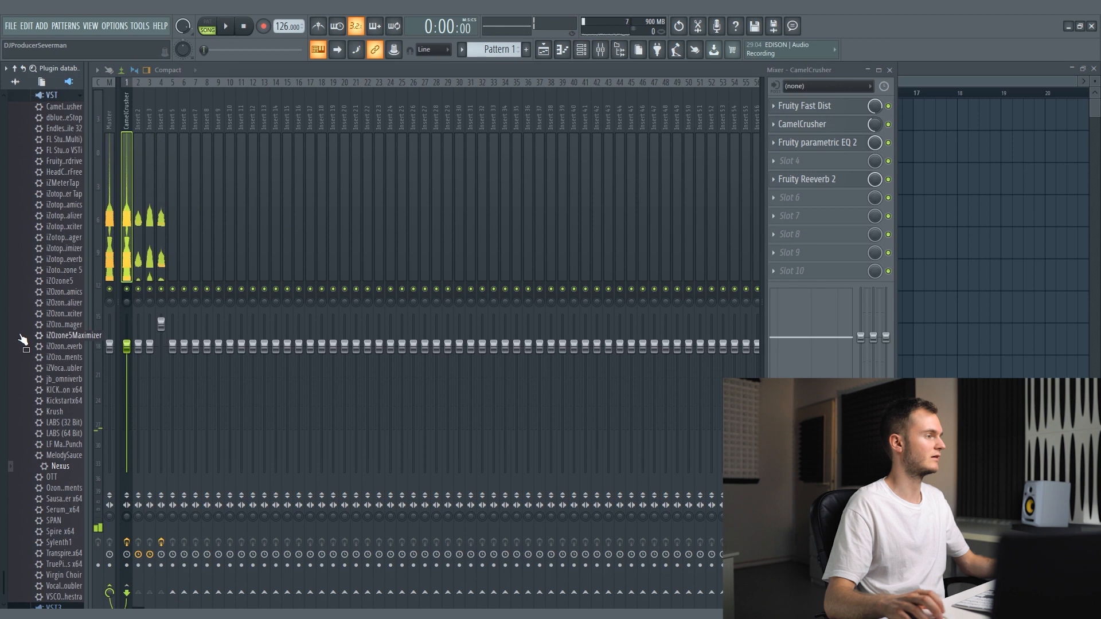
pyautogui.scroll(-7, 43, 171)
pyautogui.moveTo(48, 179); pyautogui.dragTo(808, 218)
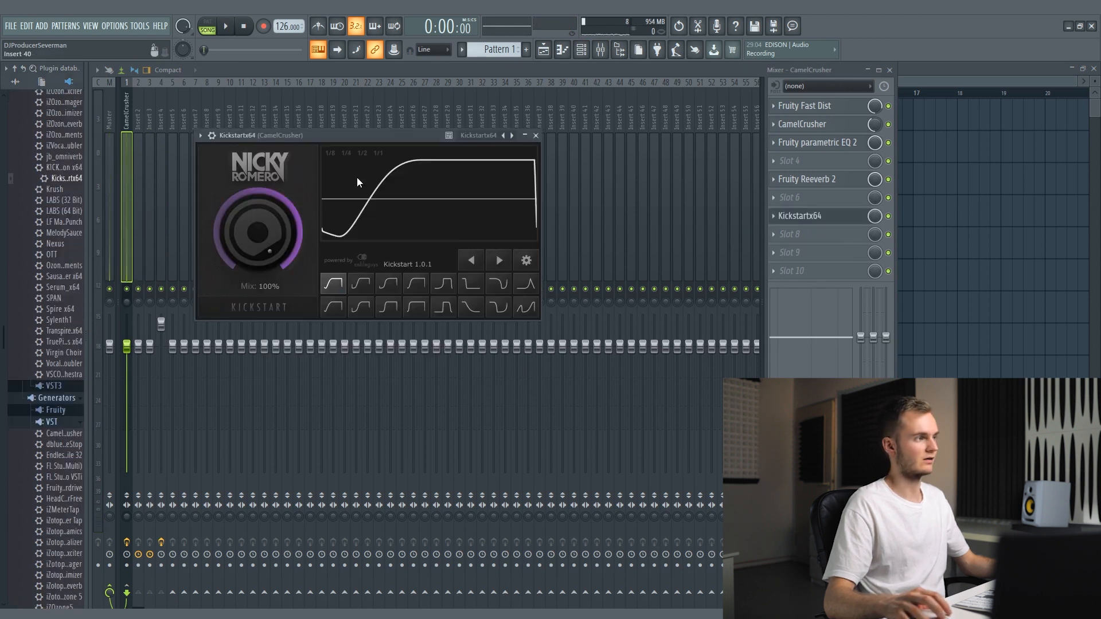
pyautogui.moveTo(306, 136); pyautogui.dragTo(475, 153)
# Raise insert 1's fader slightly and move Kickstartx64 to the eighth effect slot while auditioning the arrangement with the sidechain
pyautogui.press('space')
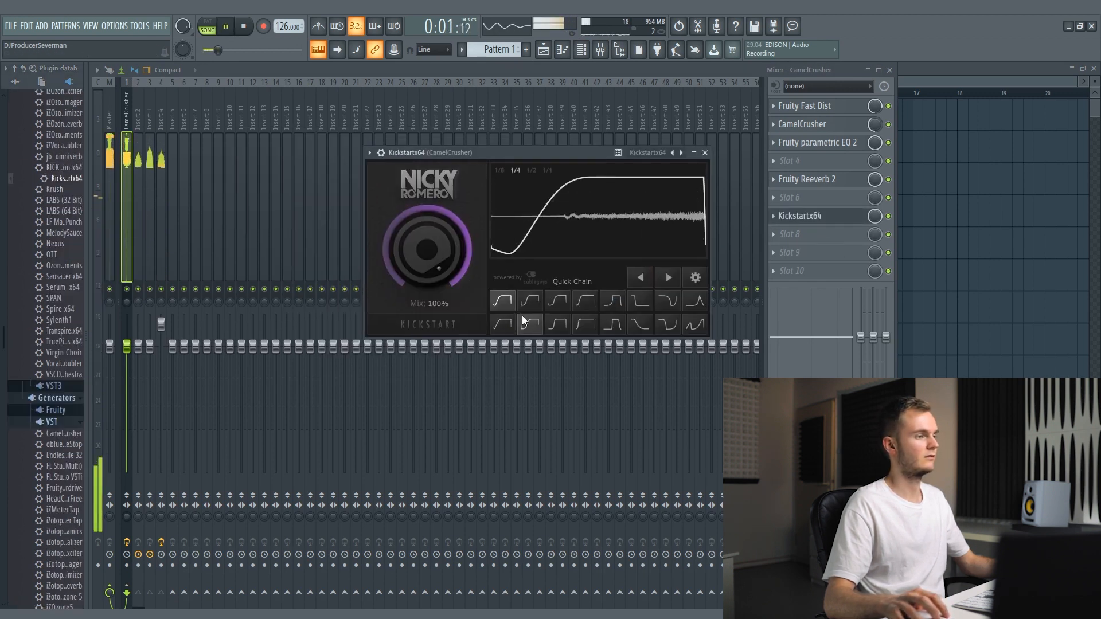
pyautogui.click(801, 221)
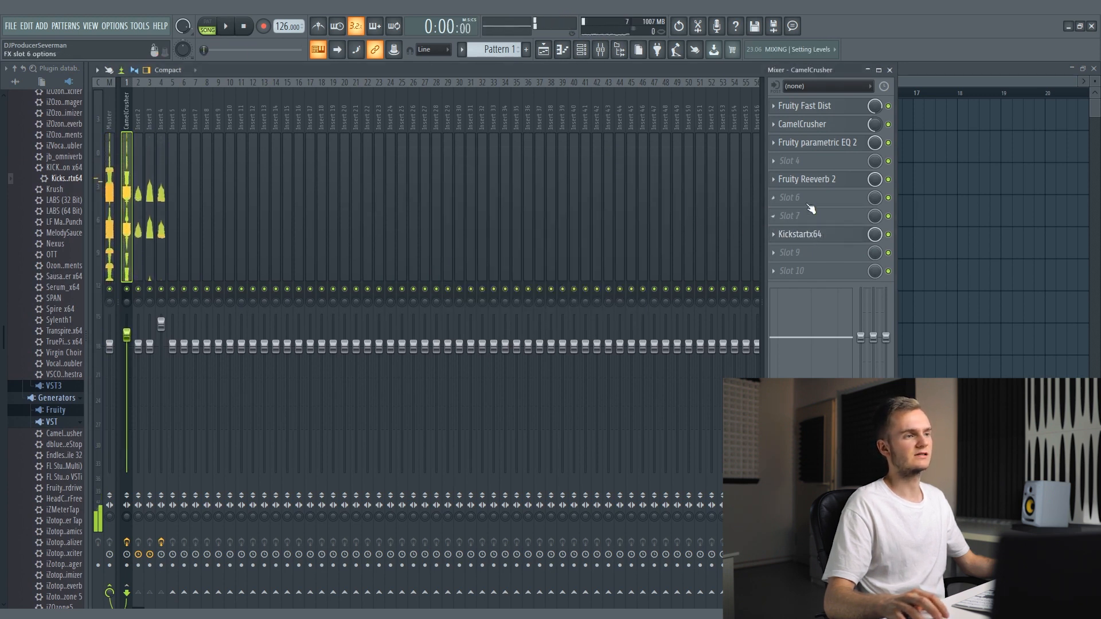
pyautogui.press('space')
# Load Soundgoodizer into the sixth effect slot of mixer insert 1 and audition the arrangement
pyautogui.click(790, 197)
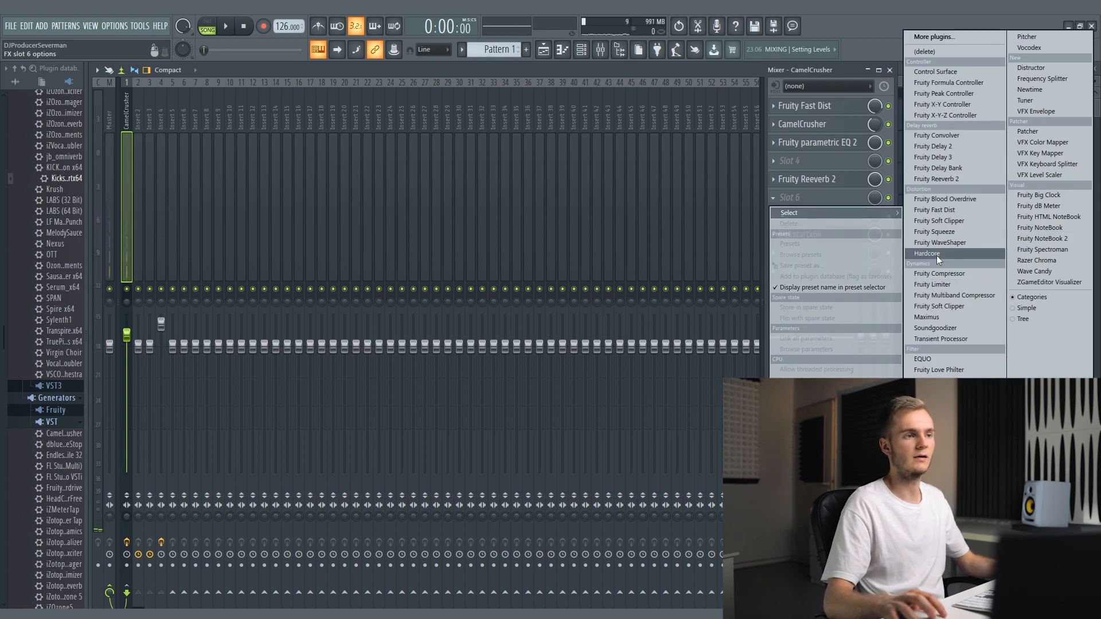
pyautogui.click(935, 328)
pyautogui.moveTo(144, 123); pyautogui.dragTo(275, 108)
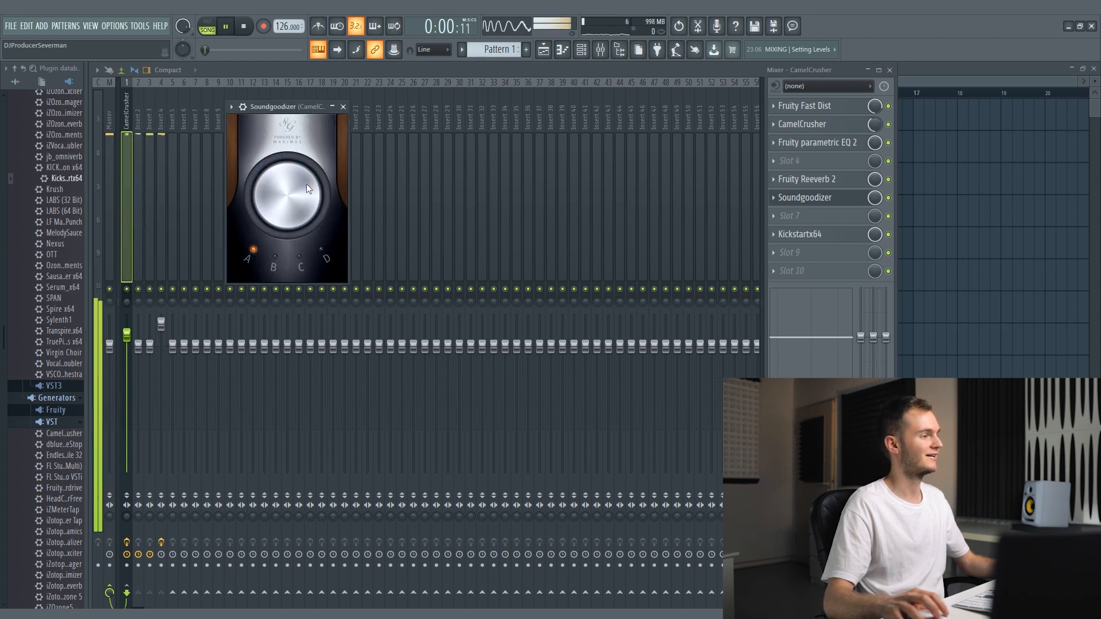
# Switch Soundgoodizer to mode C and restart the arrangement playback to audition it
pyautogui.press('space')
pyautogui.click(298, 260)
pyautogui.press('space')
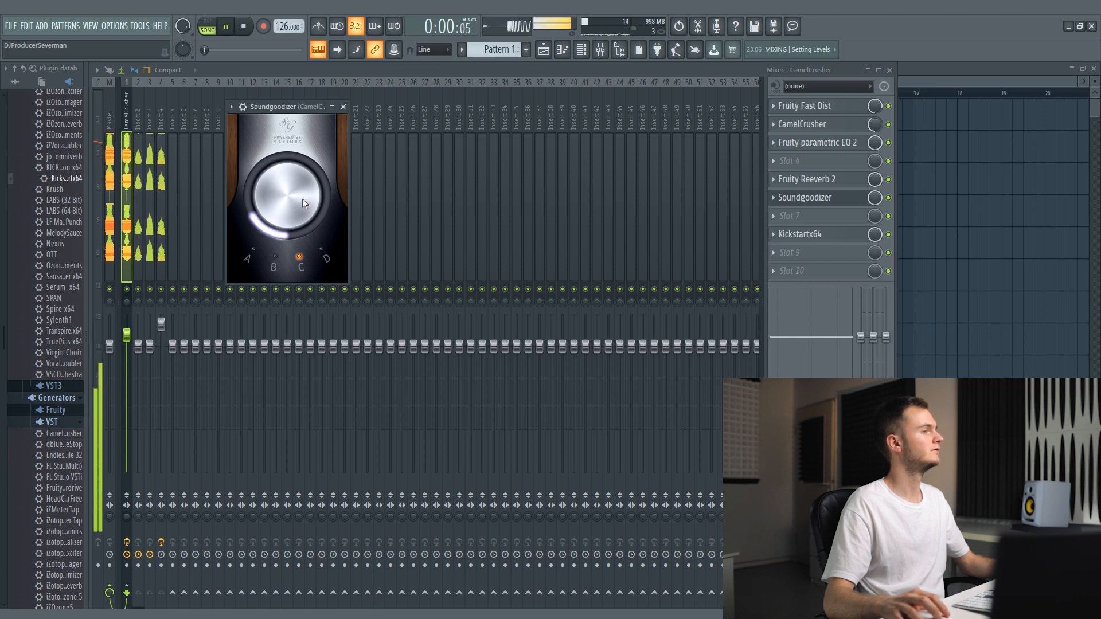
# Move Soundgoodizer ahead of Fruity Reeverb 2 into the fifth effect slot of mixer insert 1 and reopen its window
pyautogui.click(860, 198)
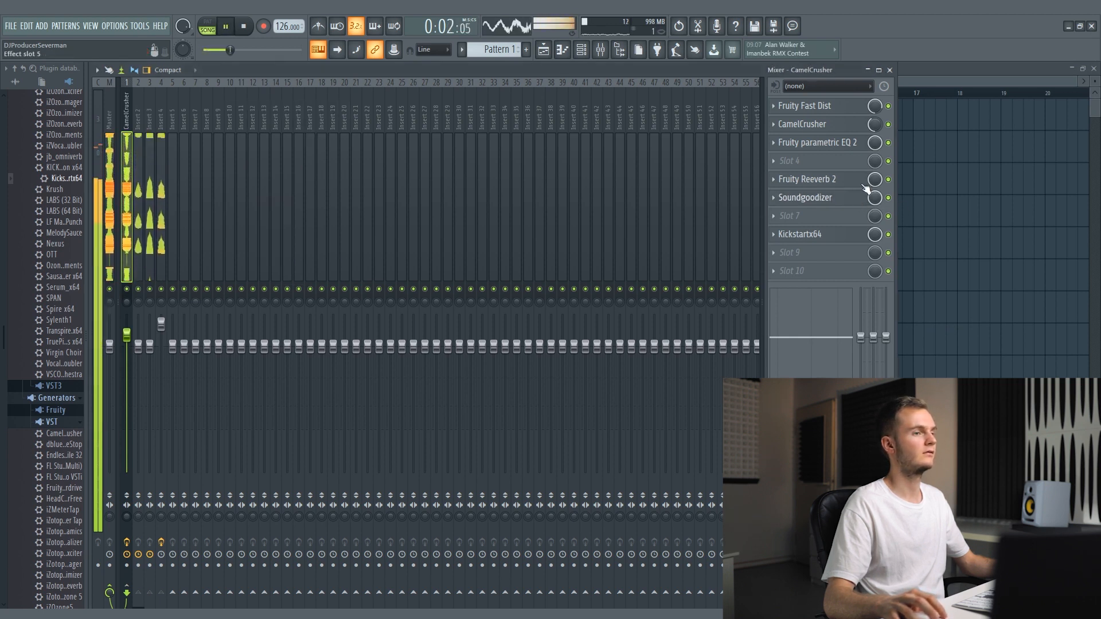
pyautogui.moveTo(852, 200); pyautogui.dragTo(852, 182)
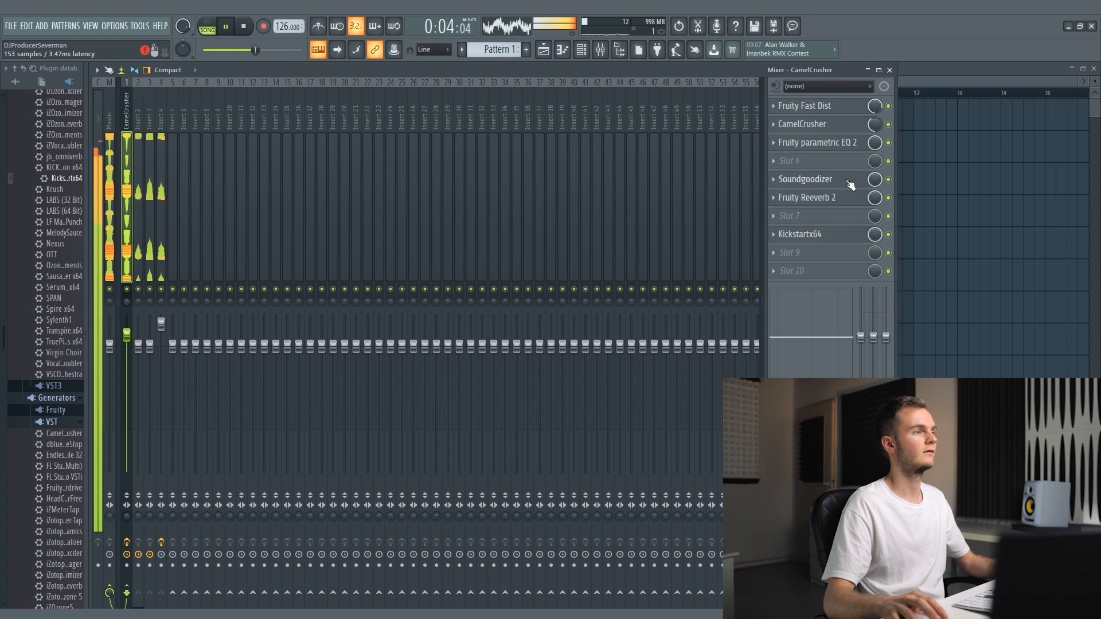
pyautogui.click(850, 181)
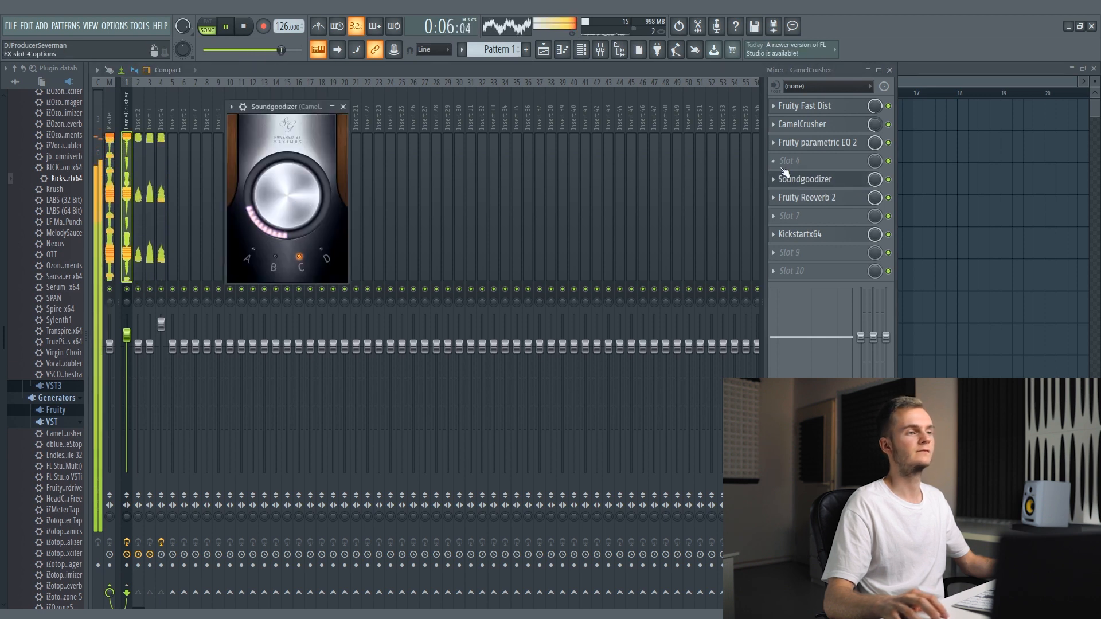
# Move Soundgoodizer up to the fourth effect slot and load Fruity parametric EQ 2 into the fifth slot
pyautogui.click(811, 178)
pyautogui.click(799, 179)
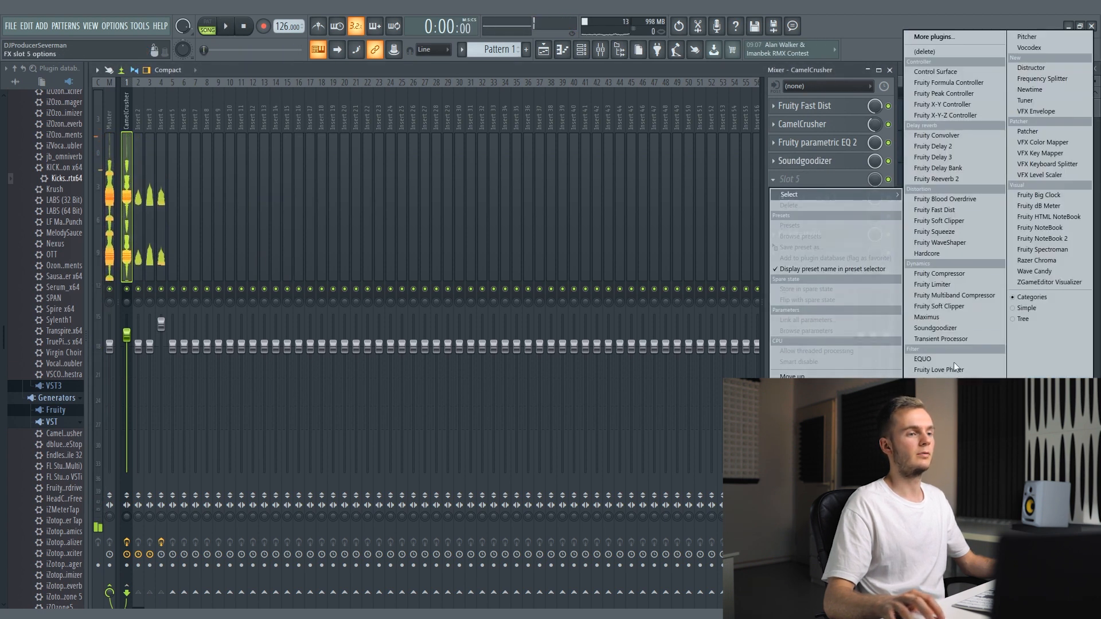
pyautogui.click(949, 390)
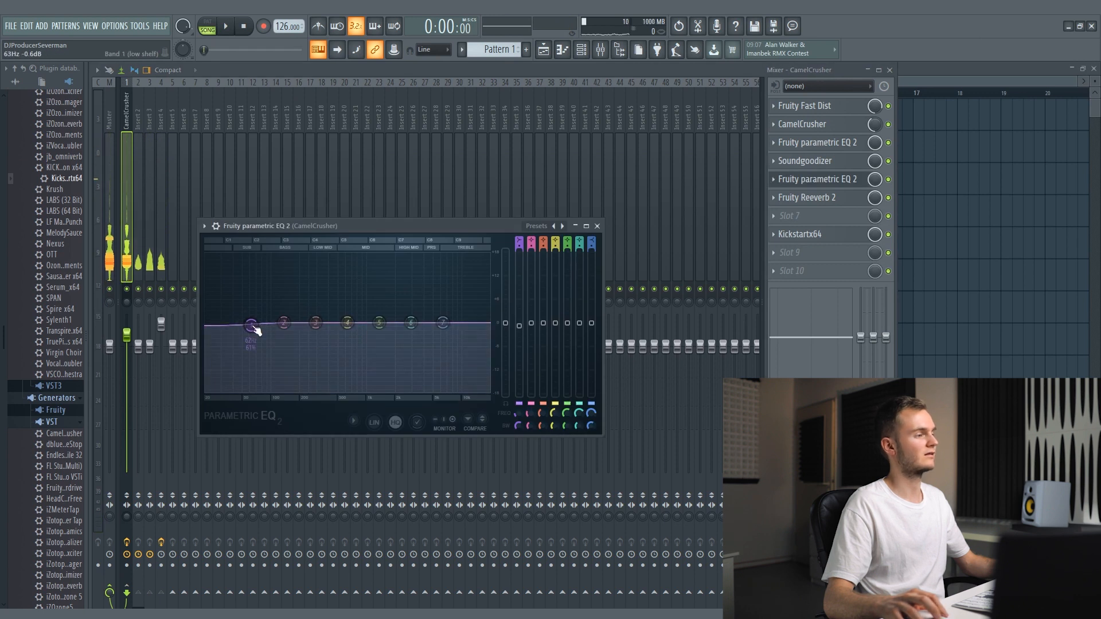
# Shift band 1 lower in frequency on the new Fruity parametric EQ 2 and make a slight sub-range cut with band 2 during playback
pyautogui.moveTo(518, 424); pyautogui.dragTo(518, 436)
pyautogui.press('space')
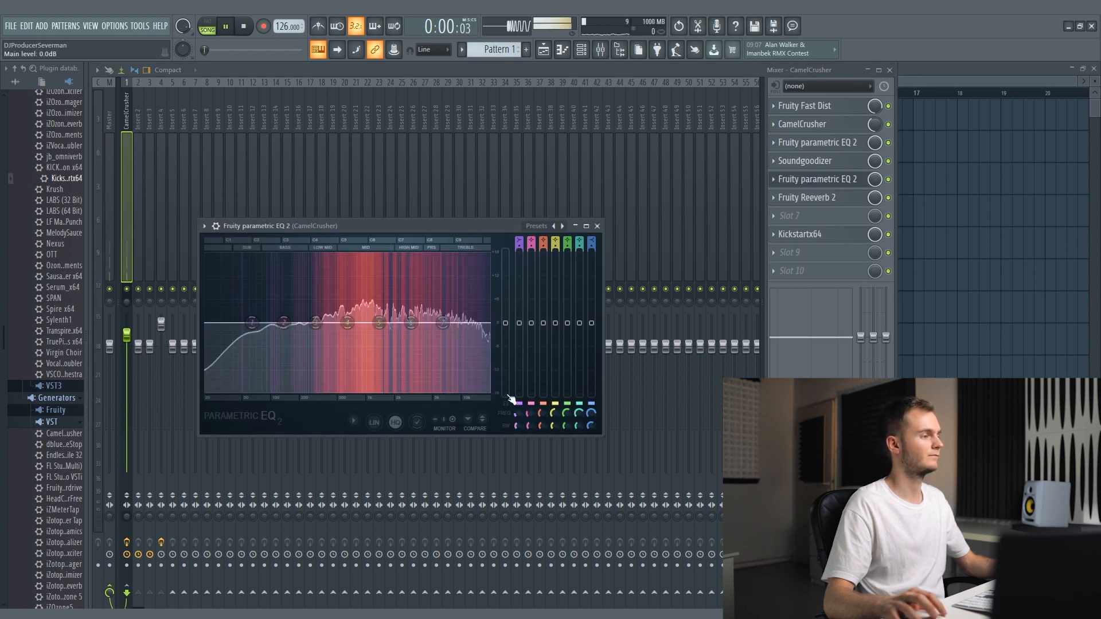
pyautogui.moveTo(252, 323); pyautogui.dragTo(240, 323)
pyautogui.moveTo(284, 323); pyautogui.dragTo(235, 333)
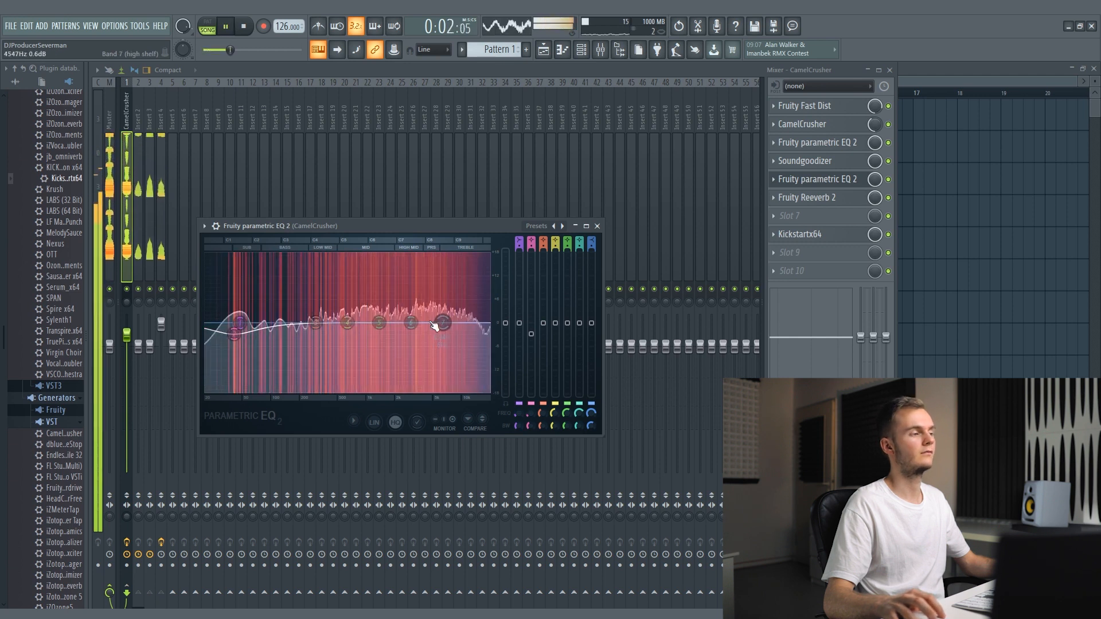
# Adjust the mid and high bands of the new Fruity parametric EQ 2 slightly and audition the arrangement
pyautogui.moveTo(440, 325); pyautogui.dragTo(376, 316)
pyautogui.moveTo(378, 314); pyautogui.dragTo(377, 321)
pyautogui.press('space')
pyautogui.press('space')
pyautogui.click(817, 179)
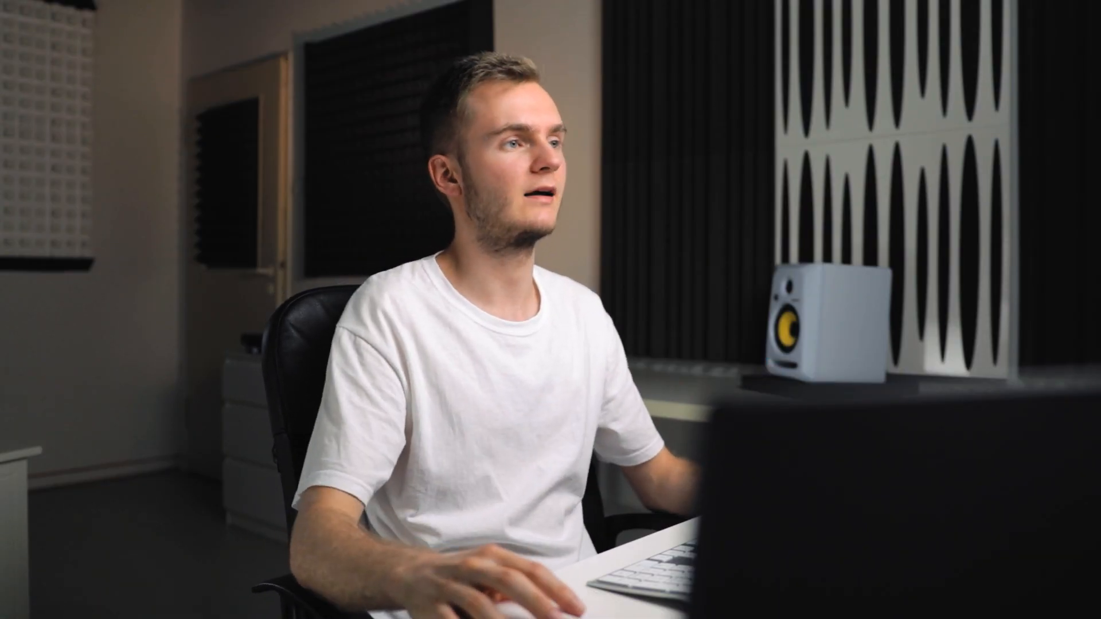